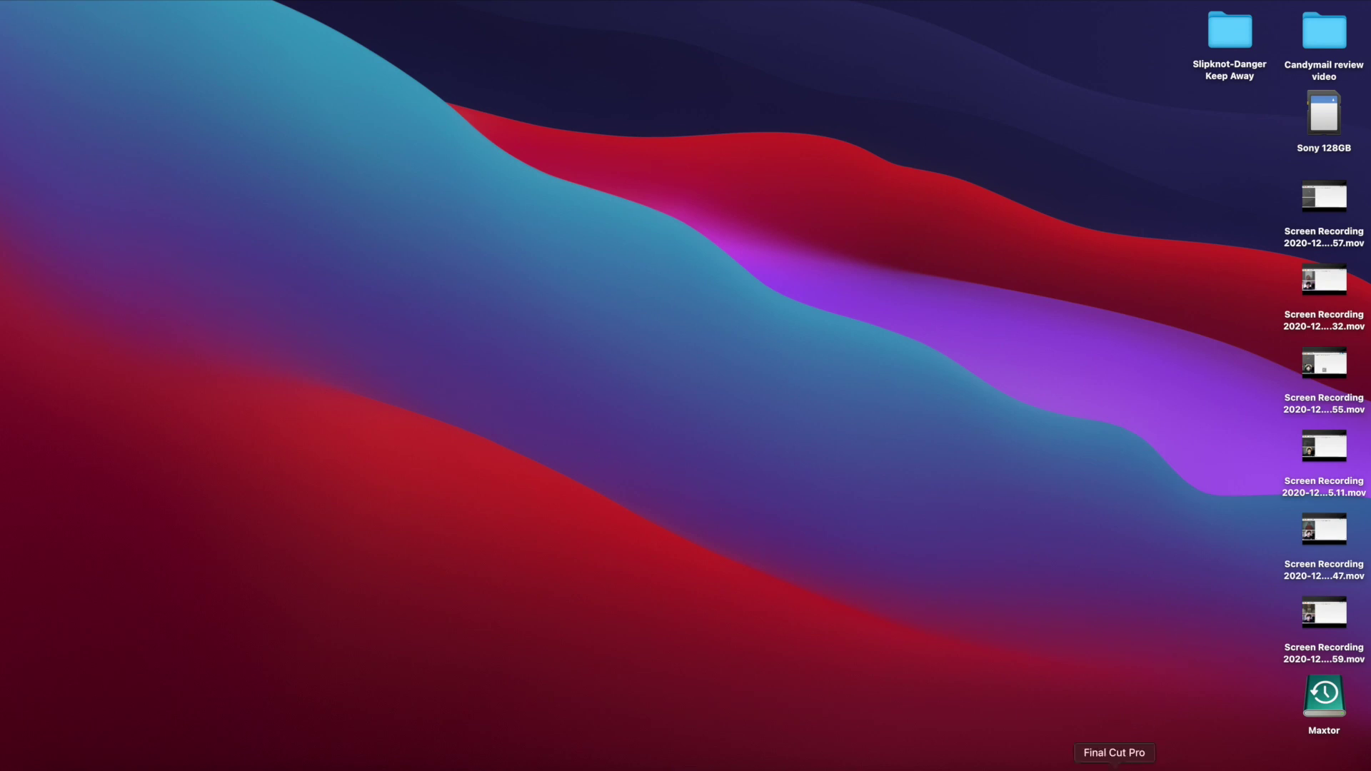
- Open the Candymail project in Final Cut Pro and remove the existing Apply LUT effect from clip MAH04720
{"action": "left_click", "coordinate": [1121, 749]}
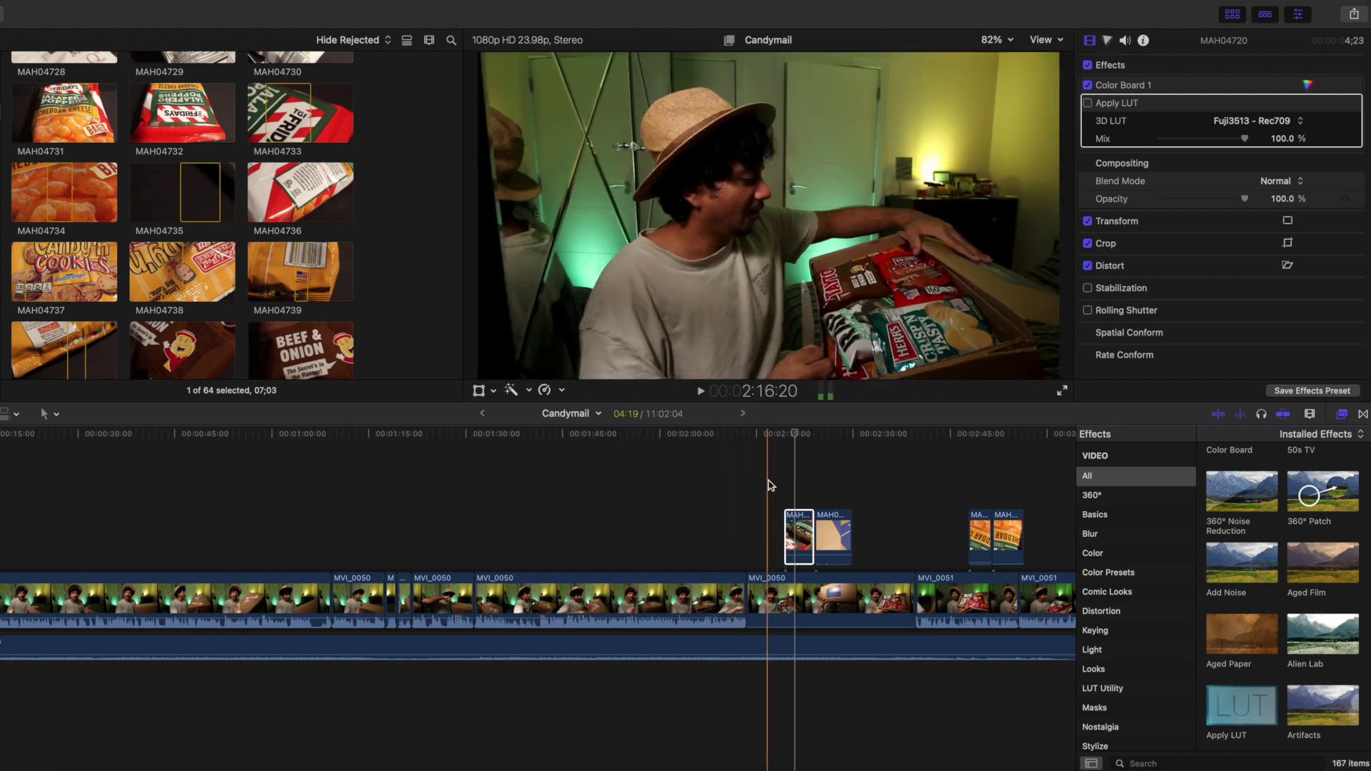
{"action": "key", "text": "s"}
{"action": "left_click", "coordinate": [802, 528]}
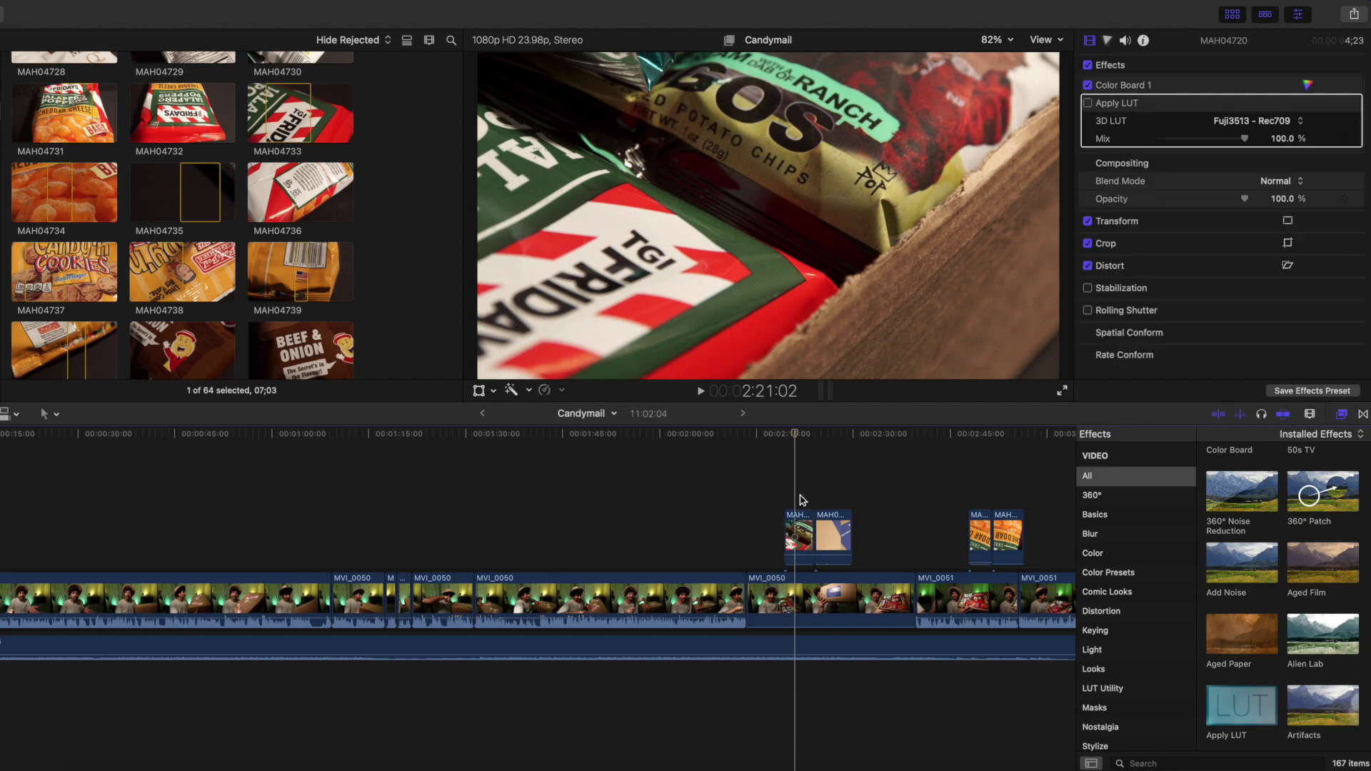
{"action": "left_click", "coordinate": [802, 527]}
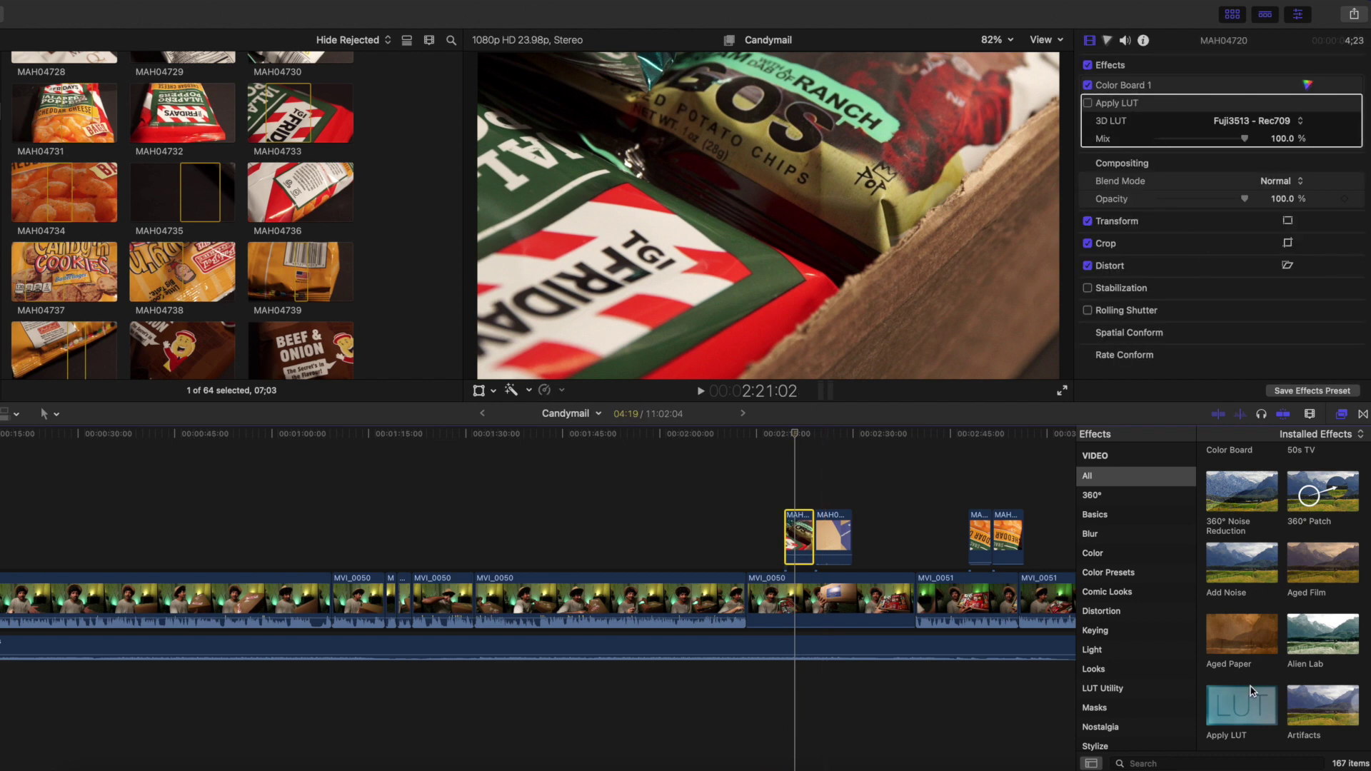
{"action": "left_click", "coordinate": [1112, 105]}
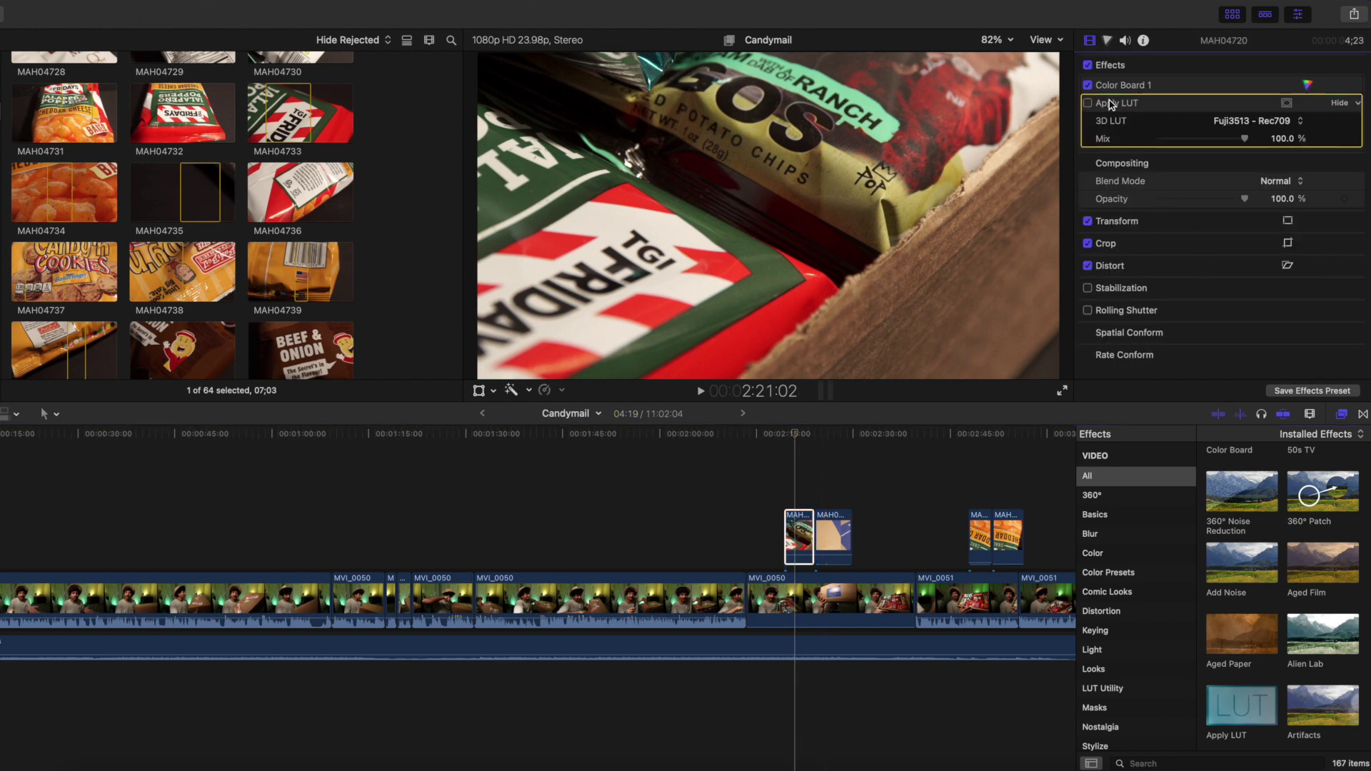
{"action": "key", "text": "Delete"}
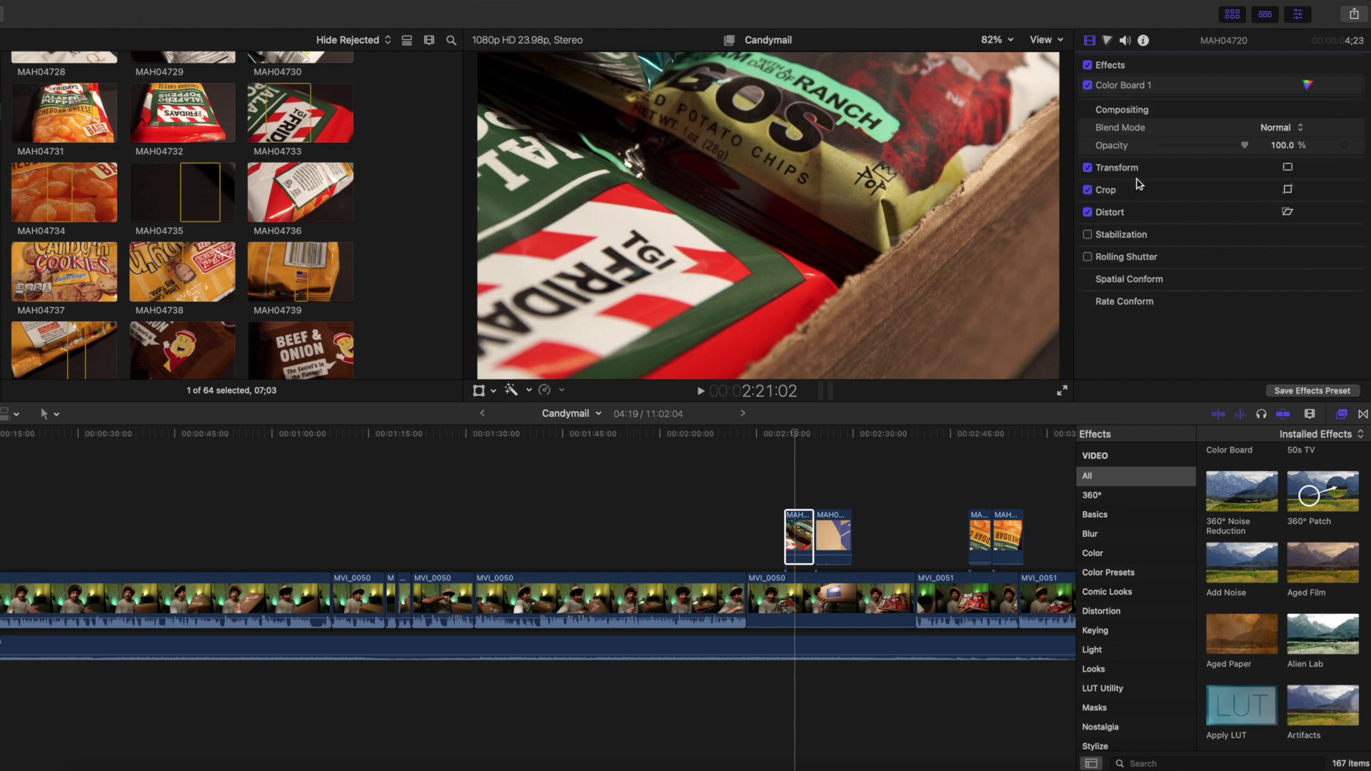
- Add a new Apply LUT effect to clip MAH04720 and set its 3D LUT to Kodak2393 - Rec709
{"action": "double_click", "coordinate": [1235, 710]}
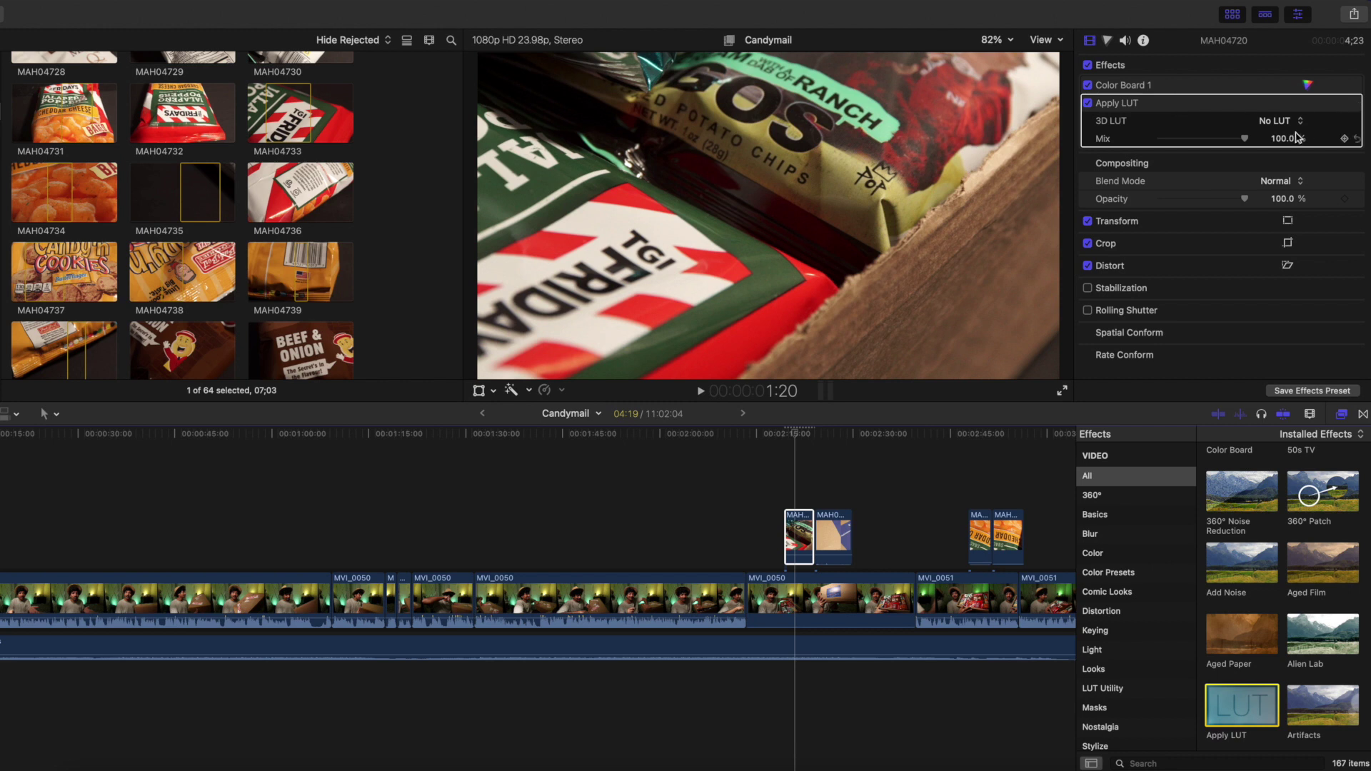
{"action": "left_click", "coordinate": [1284, 122]}
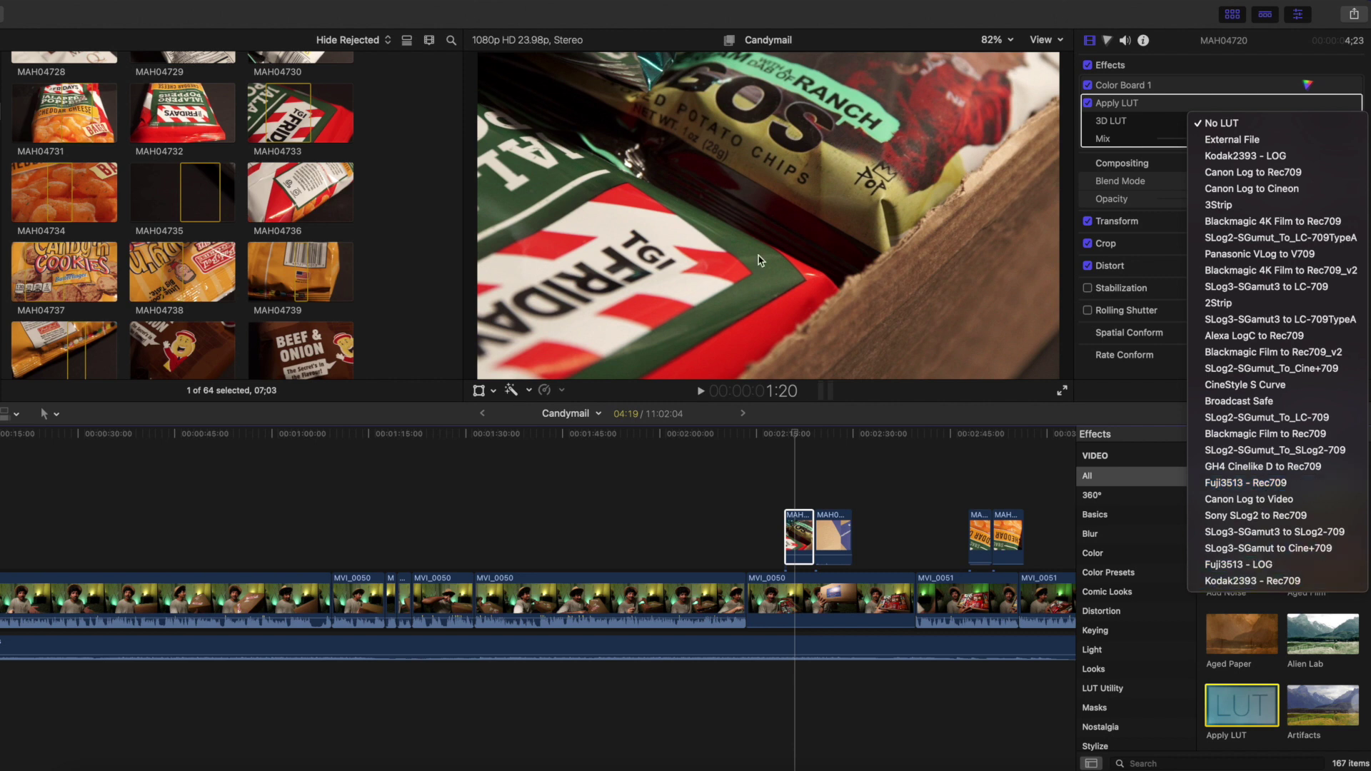
{"action": "left_click", "coordinate": [1244, 587]}
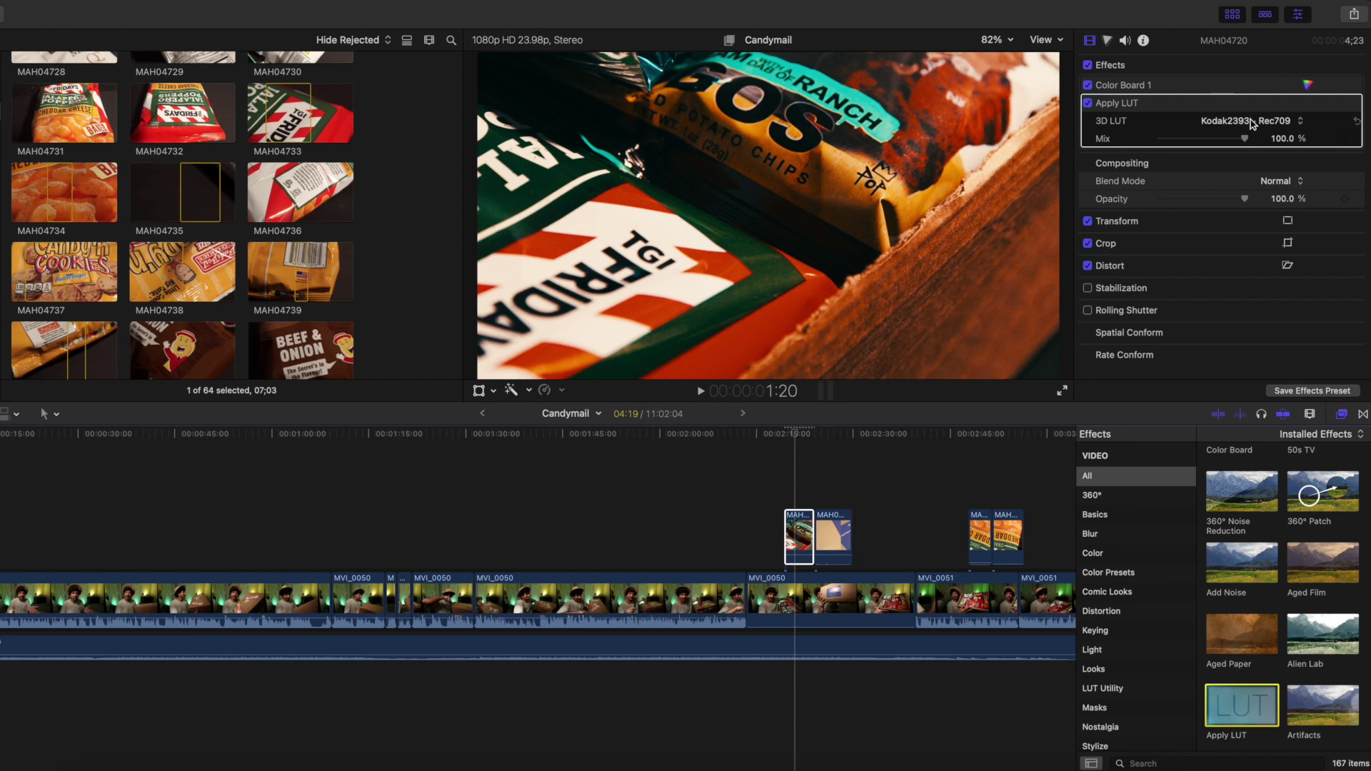
- Try the Fuji3513 - LOG and Fuji3513 - Rec709 LUTs on the clip and return to Kodak2393 - Rec709
{"action": "left_click", "coordinate": [1254, 121]}
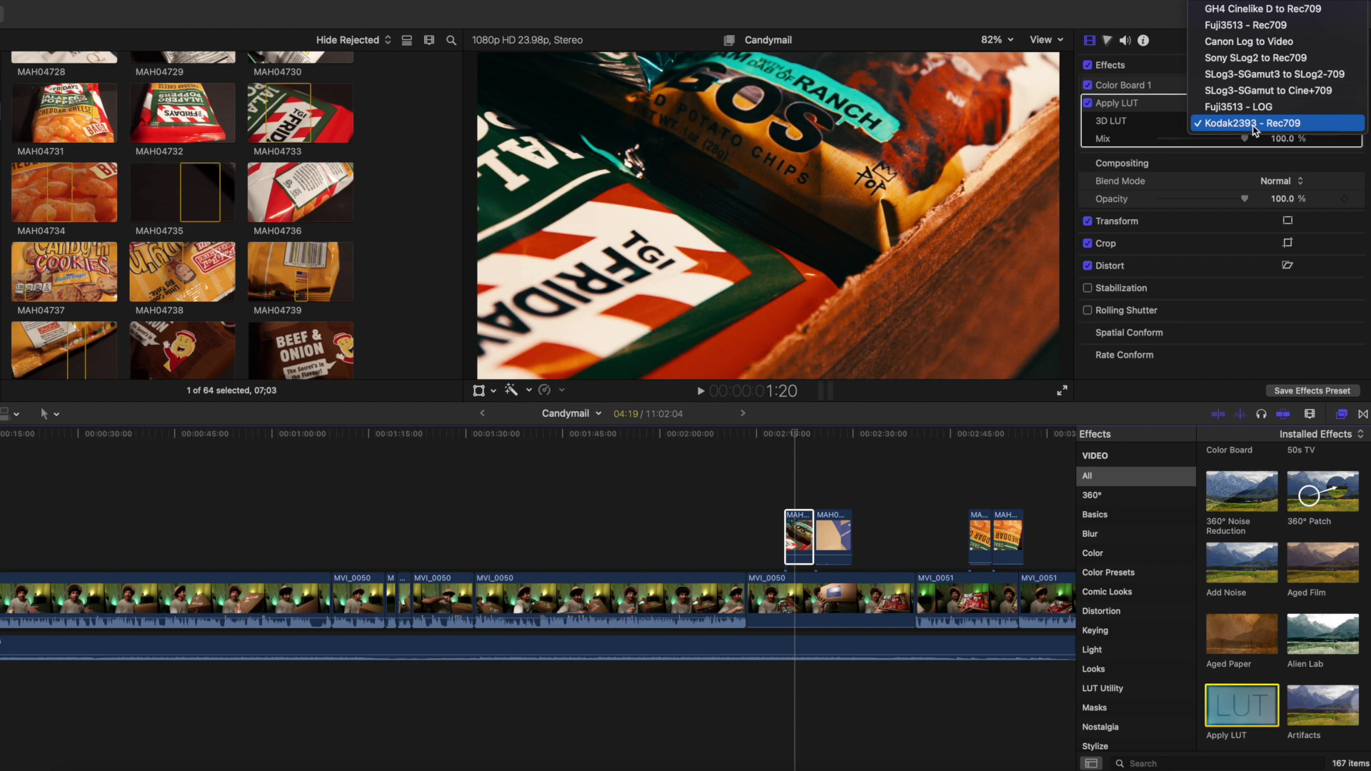
{"action": "left_click", "coordinate": [1254, 108]}
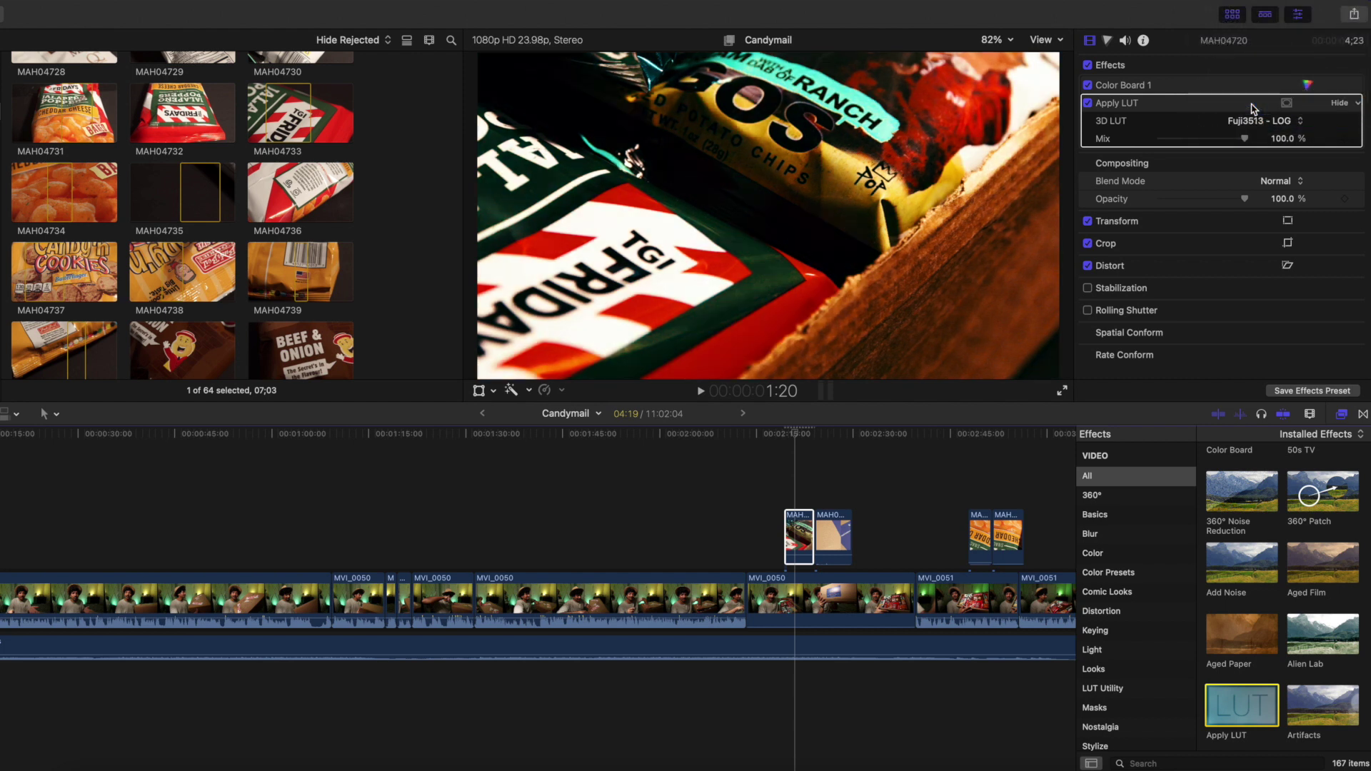
{"action": "left_click", "coordinate": [1266, 123]}
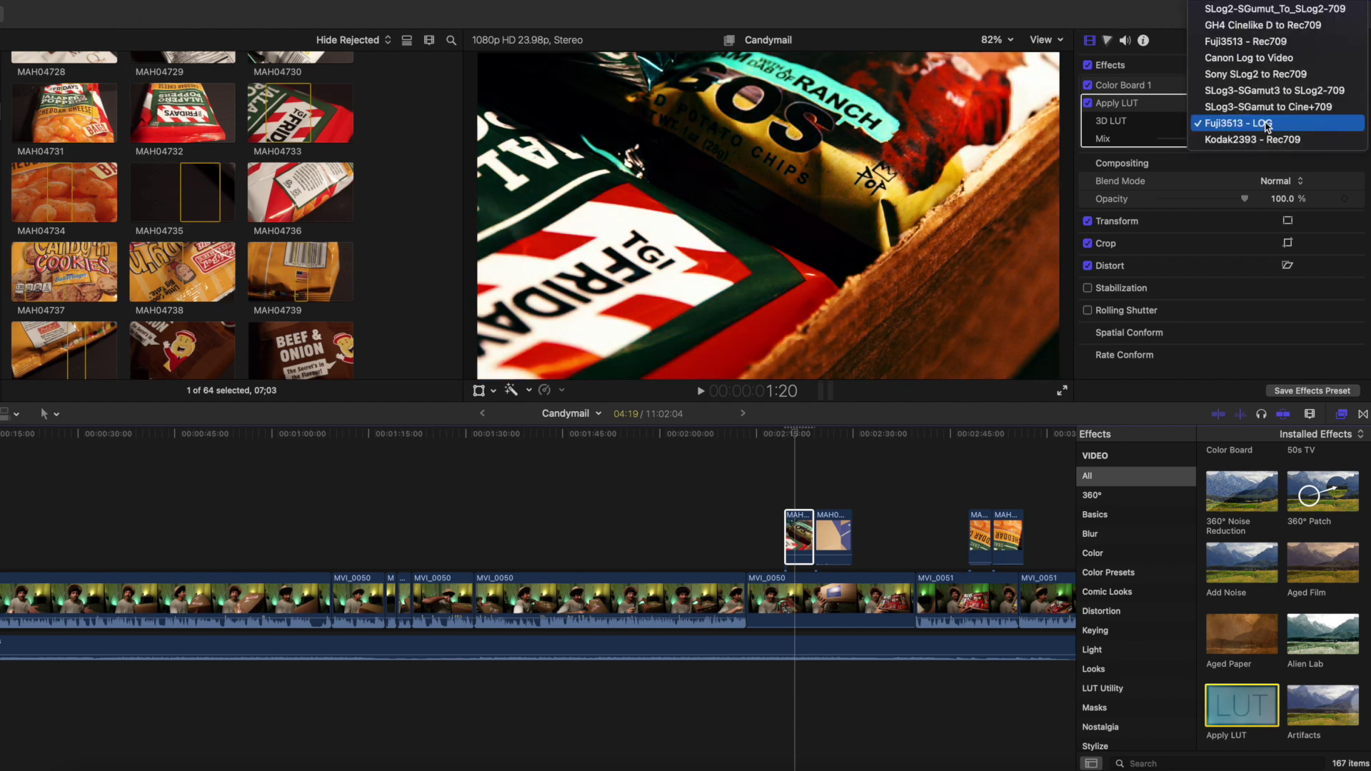
{"action": "left_click", "coordinate": [1251, 44]}
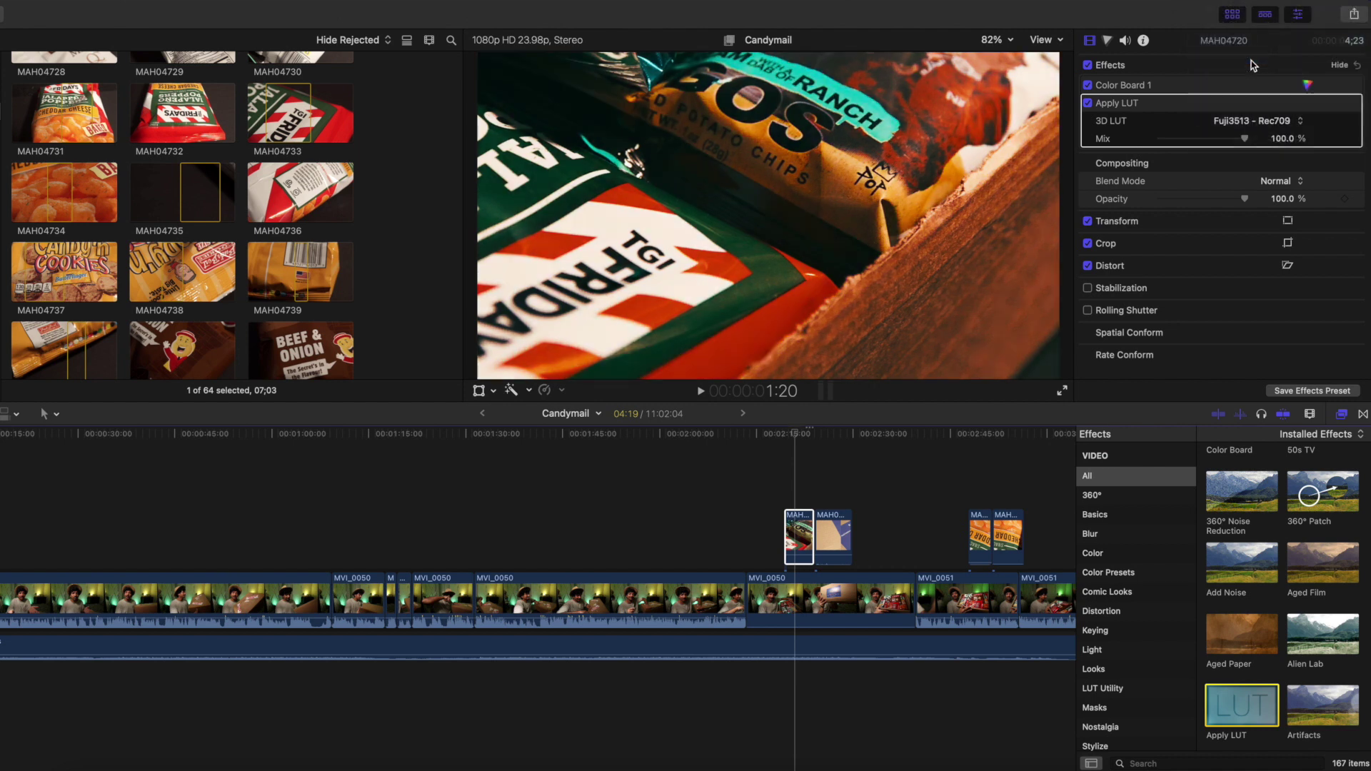
{"action": "left_click", "coordinate": [1266, 127]}
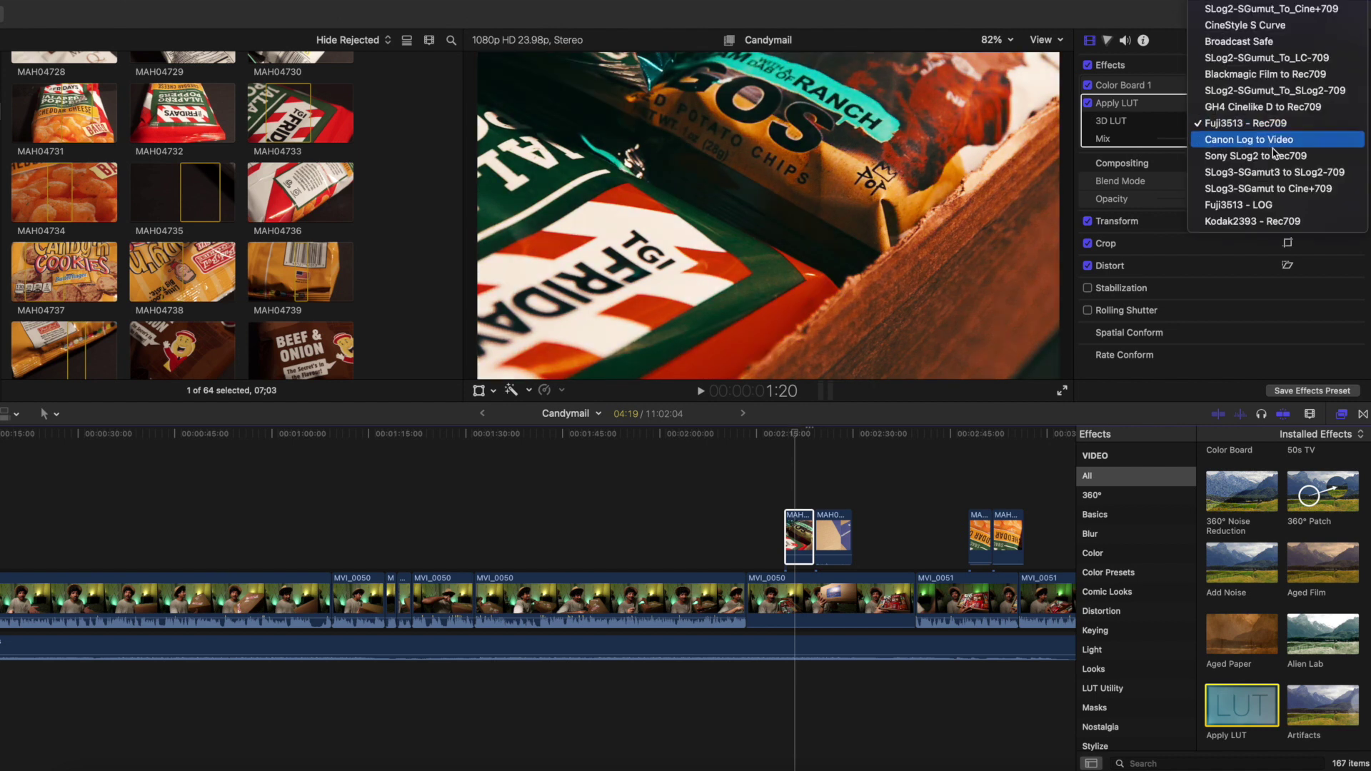
{"action": "left_click", "coordinate": [1283, 222]}
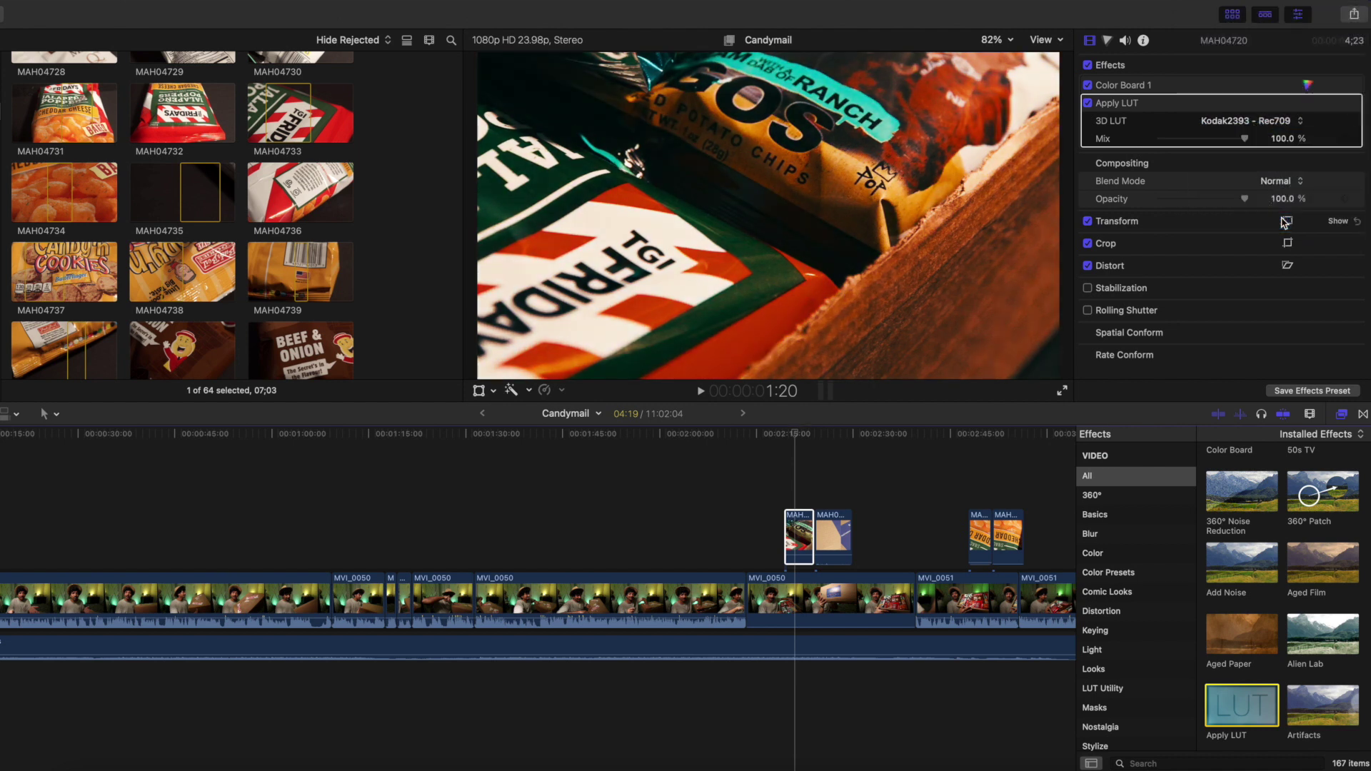
- Disable the clip's Apply LUT effect and minimize the editing window
{"action": "left_click", "coordinate": [1088, 104]}
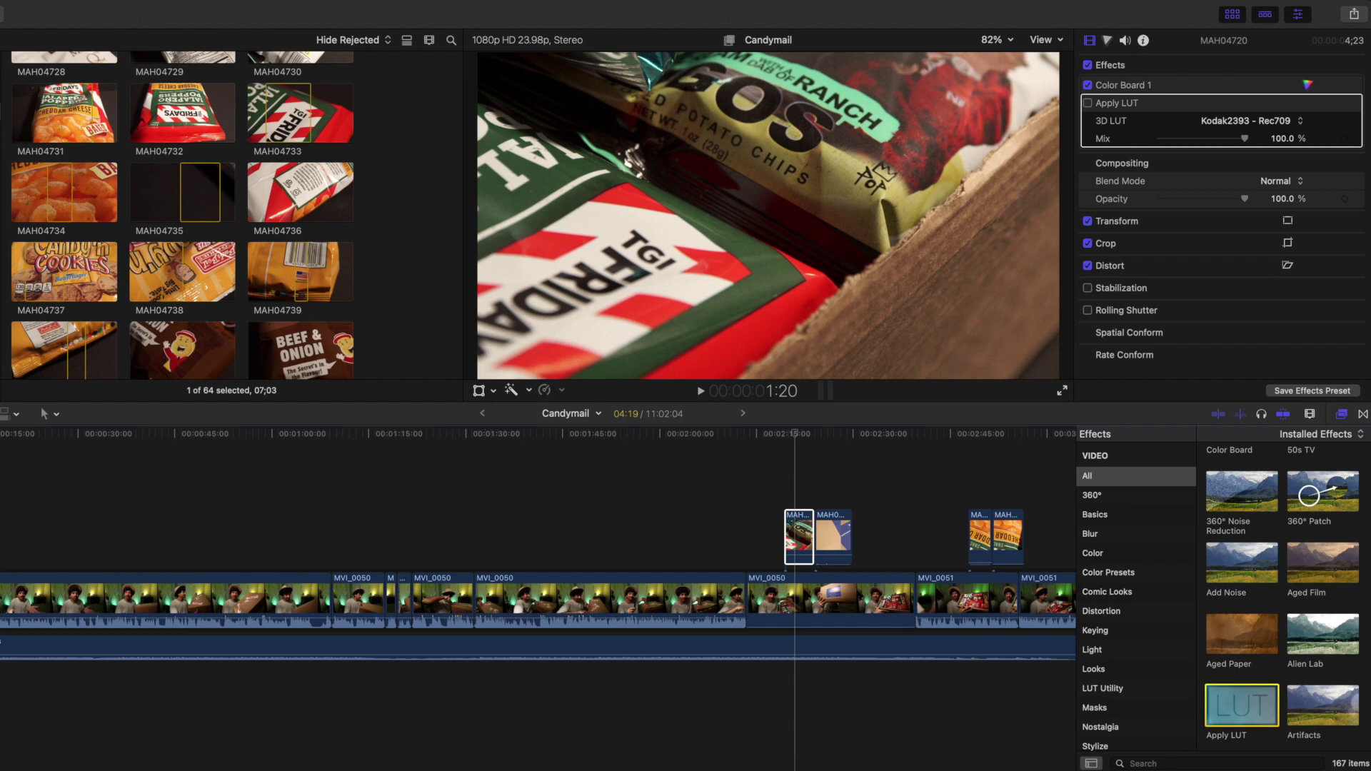
{"action": "key", "text": "super+m"}
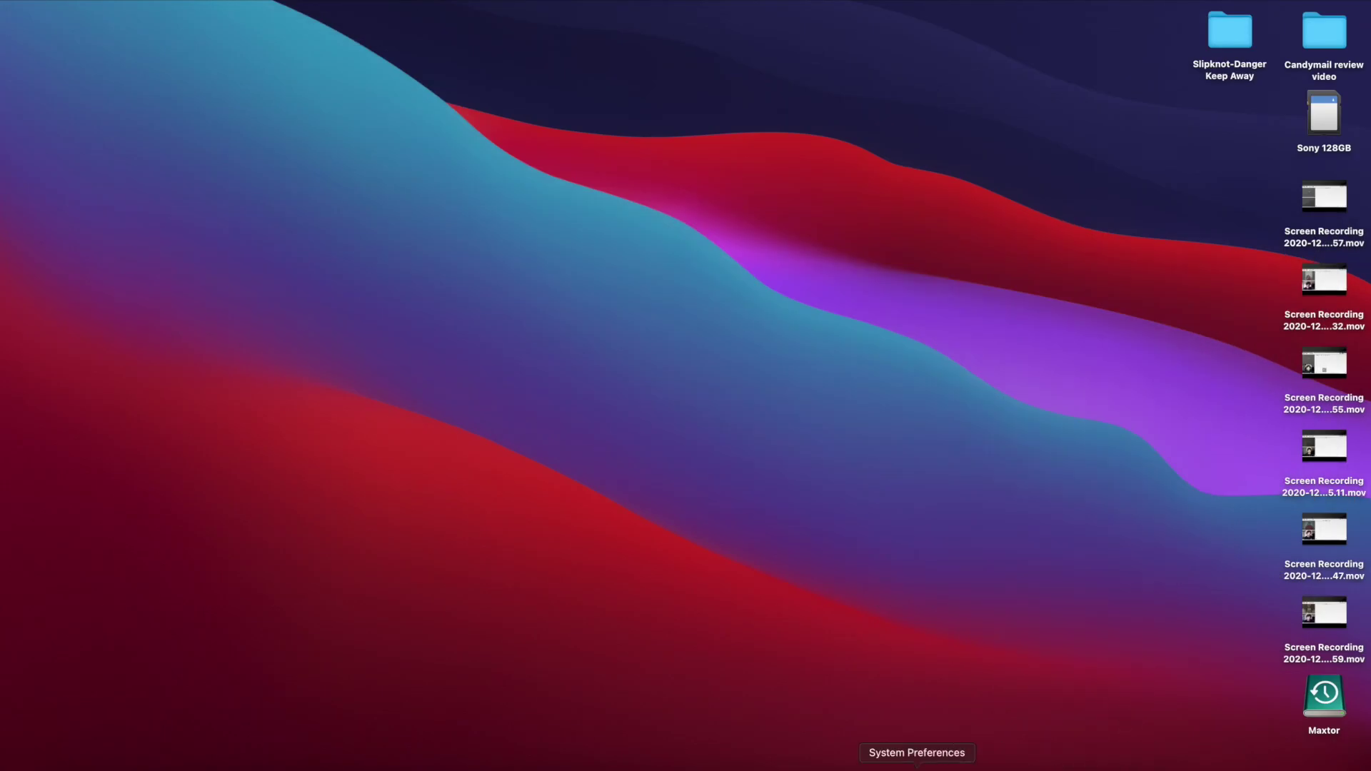
- Open the LUT Utility settings in System Preferences and look through the list of installed LUTs
{"action": "left_click", "coordinate": [917, 768]}
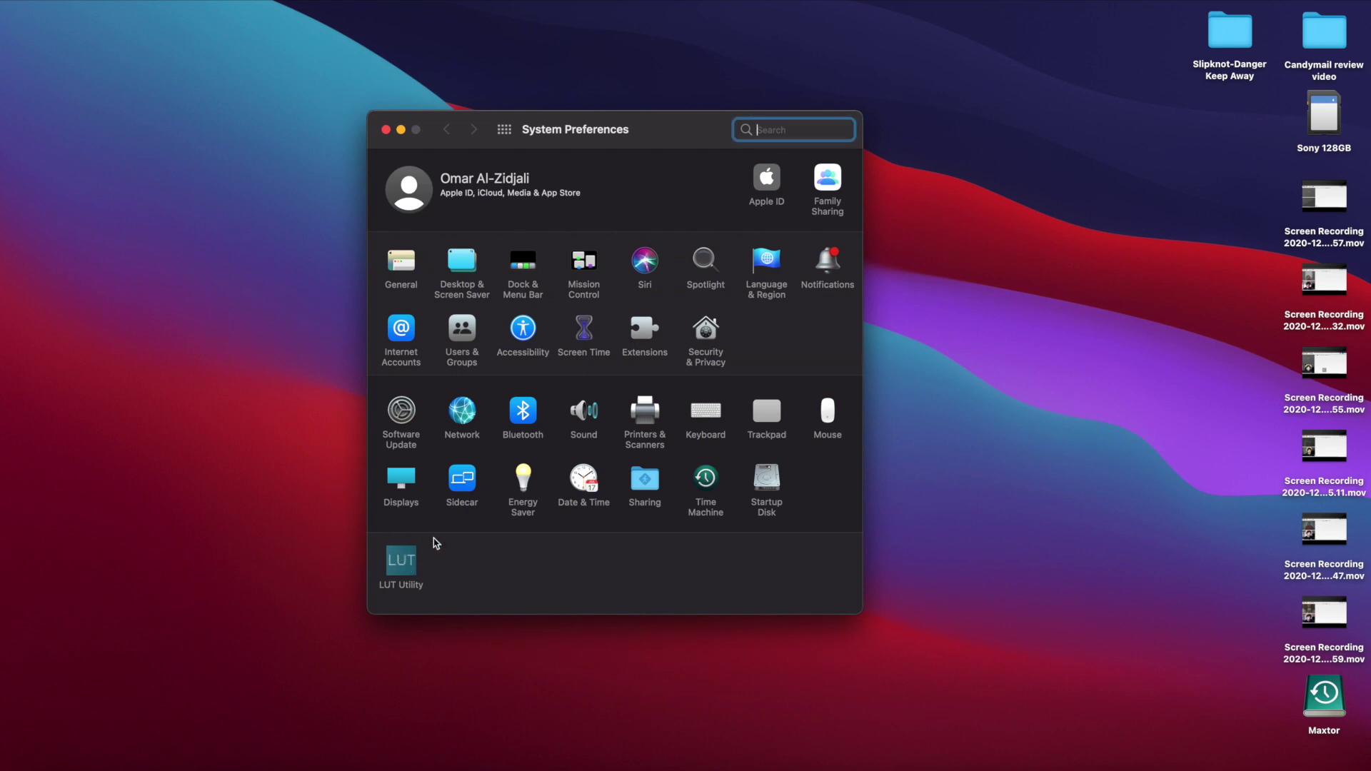
{"action": "left_click", "coordinate": [399, 560]}
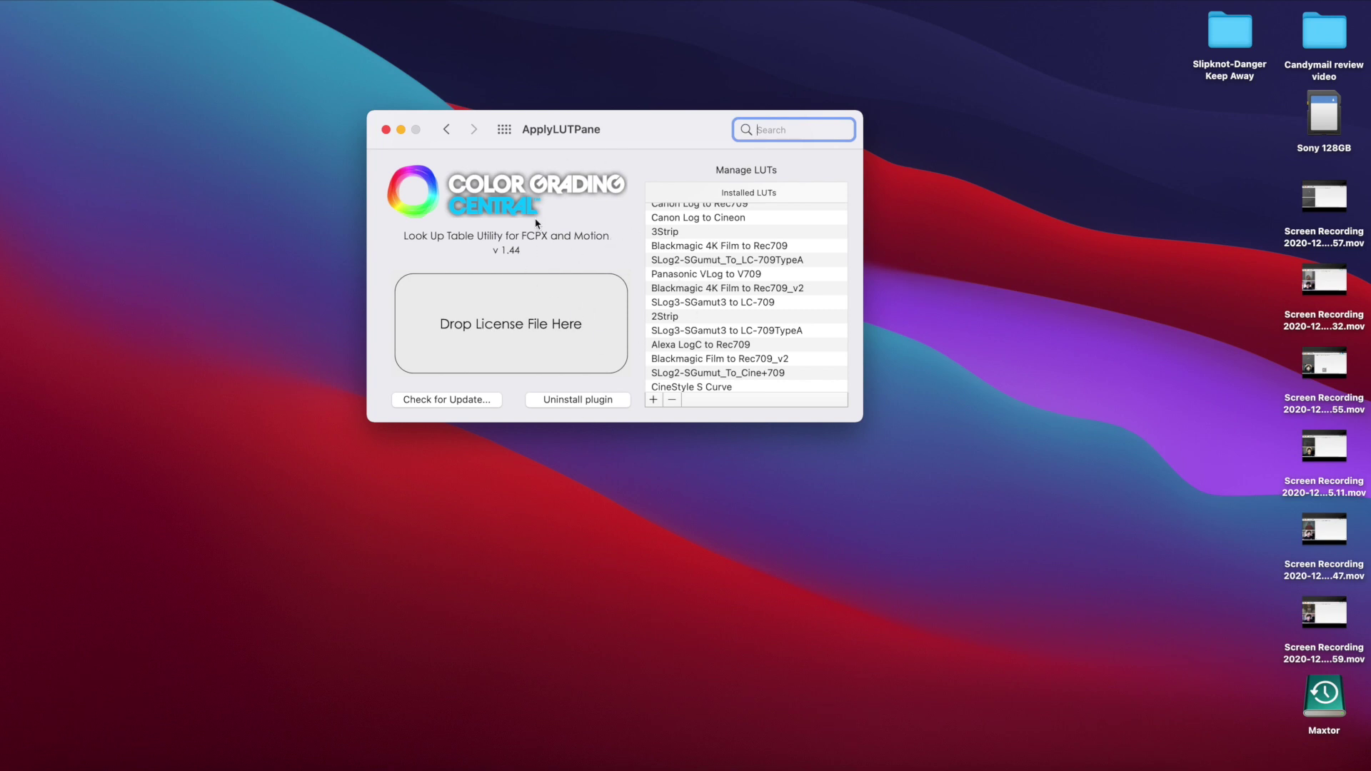
{"action": "scroll", "coordinate": [714, 250], "scroll_direction": "up", "scroll_amount": 1}
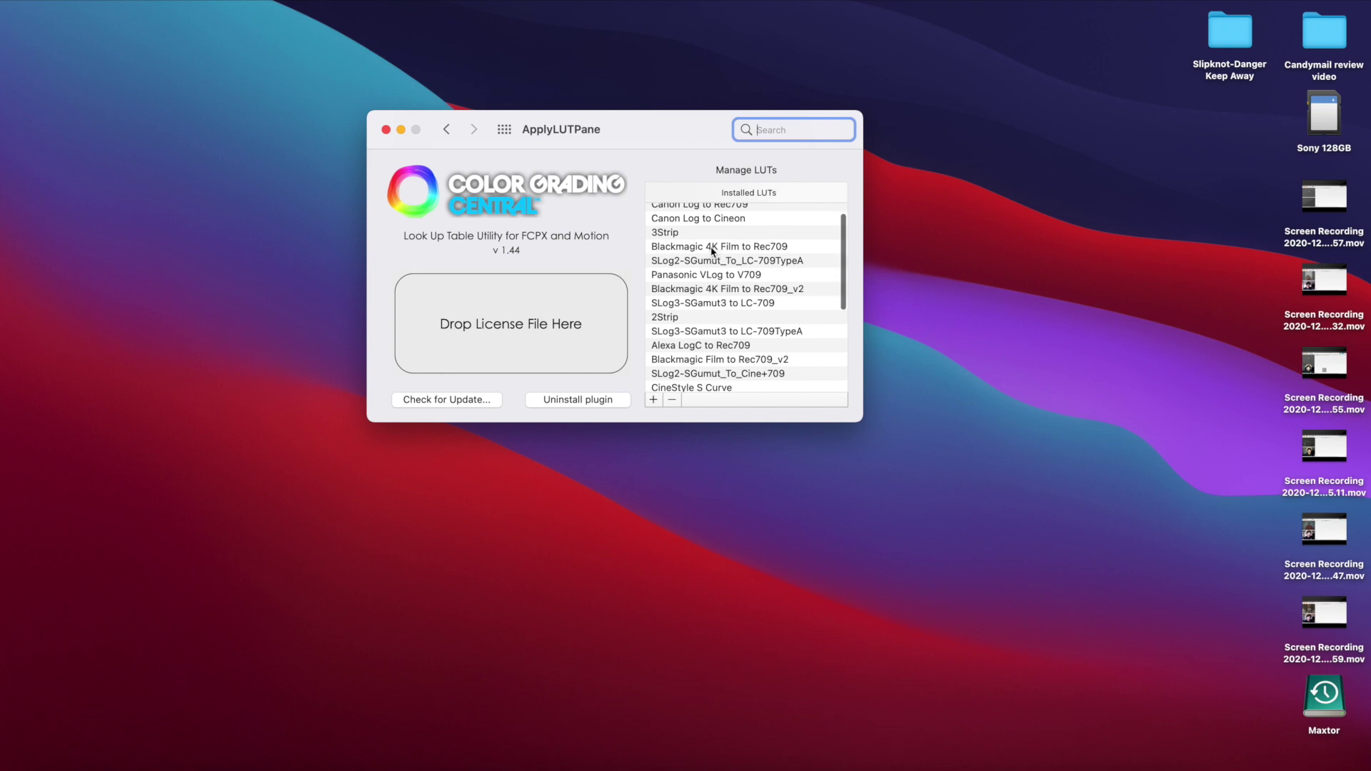
{"action": "scroll", "coordinate": [713, 250], "scroll_direction": "up", "scroll_amount": 2}
{"action": "scroll", "coordinate": [705, 241], "scroll_direction": "down", "scroll_amount": 10}
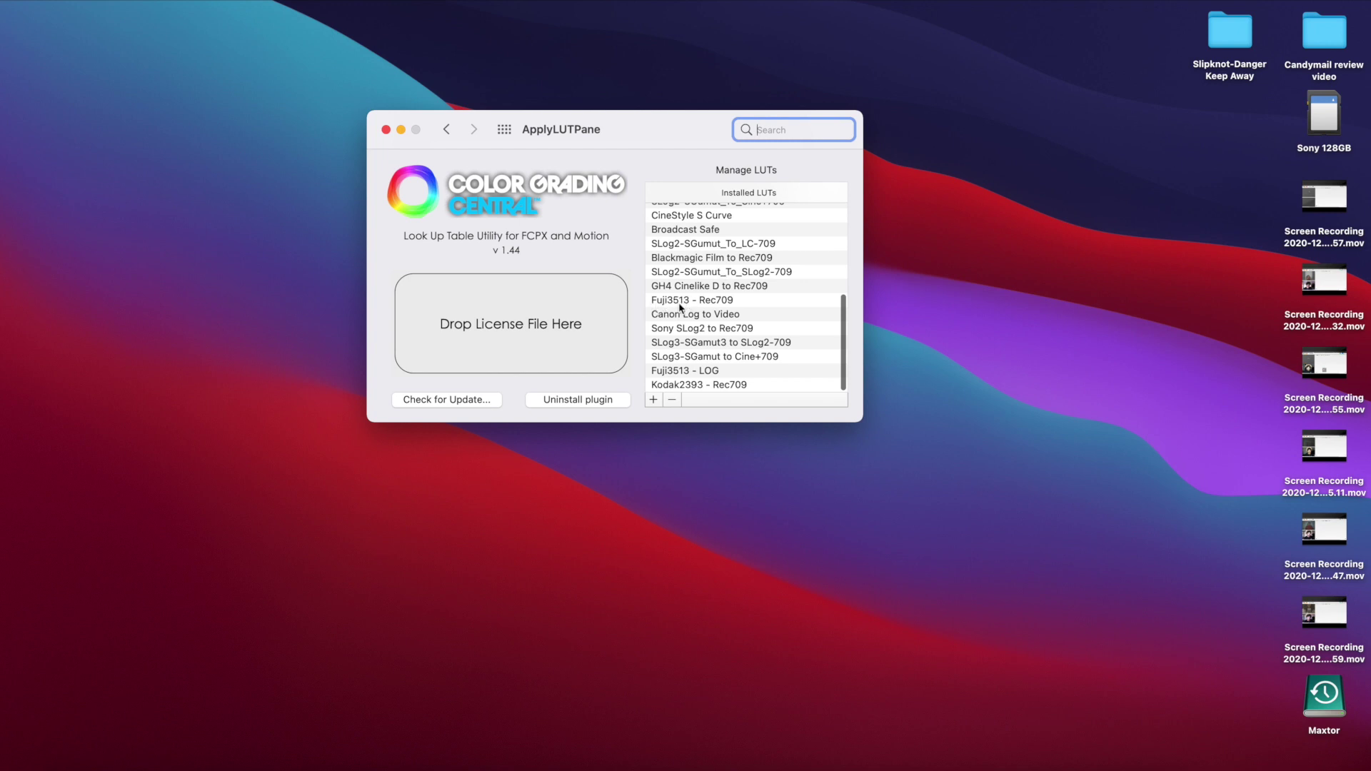
{"action": "scroll", "coordinate": [732, 331], "scroll_direction": "up", "scroll_amount": 5}
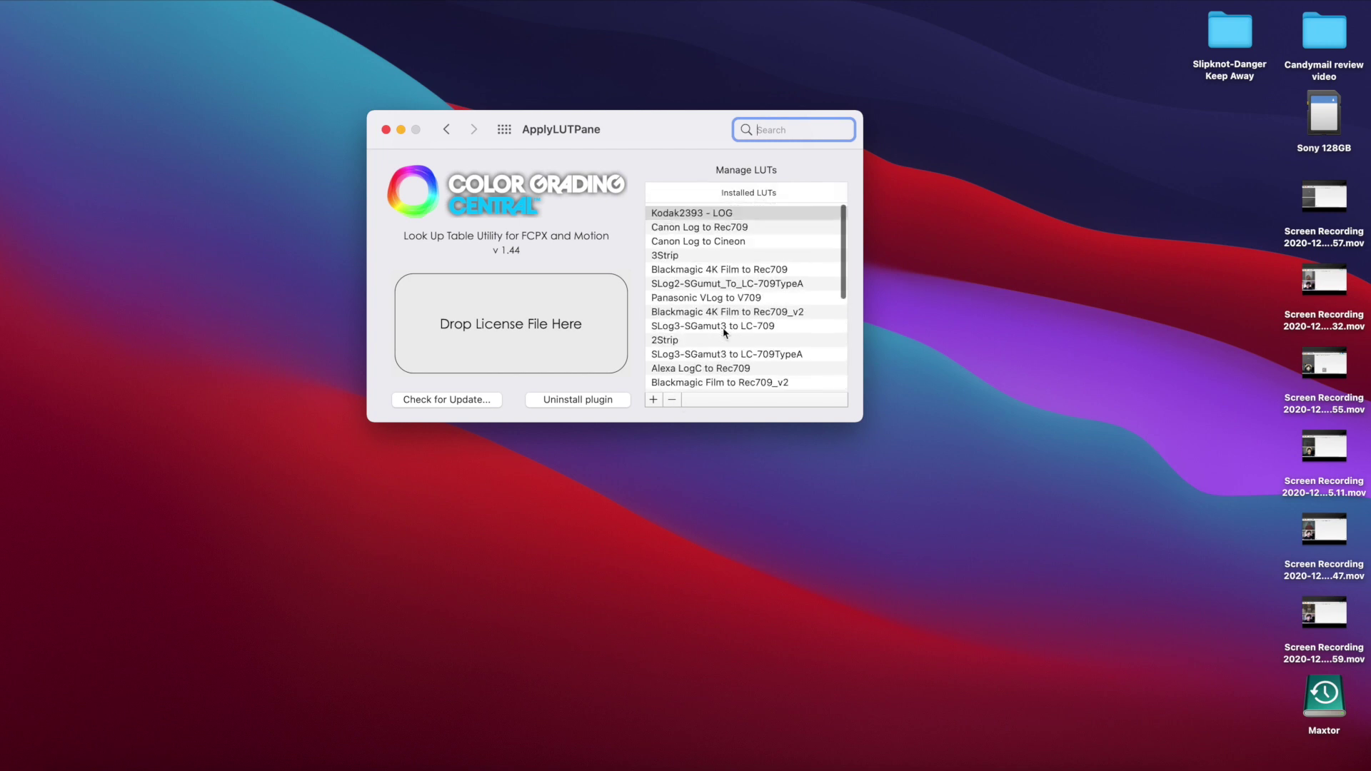
{"action": "scroll", "coordinate": [723, 327], "scroll_direction": "down", "scroll_amount": 5}
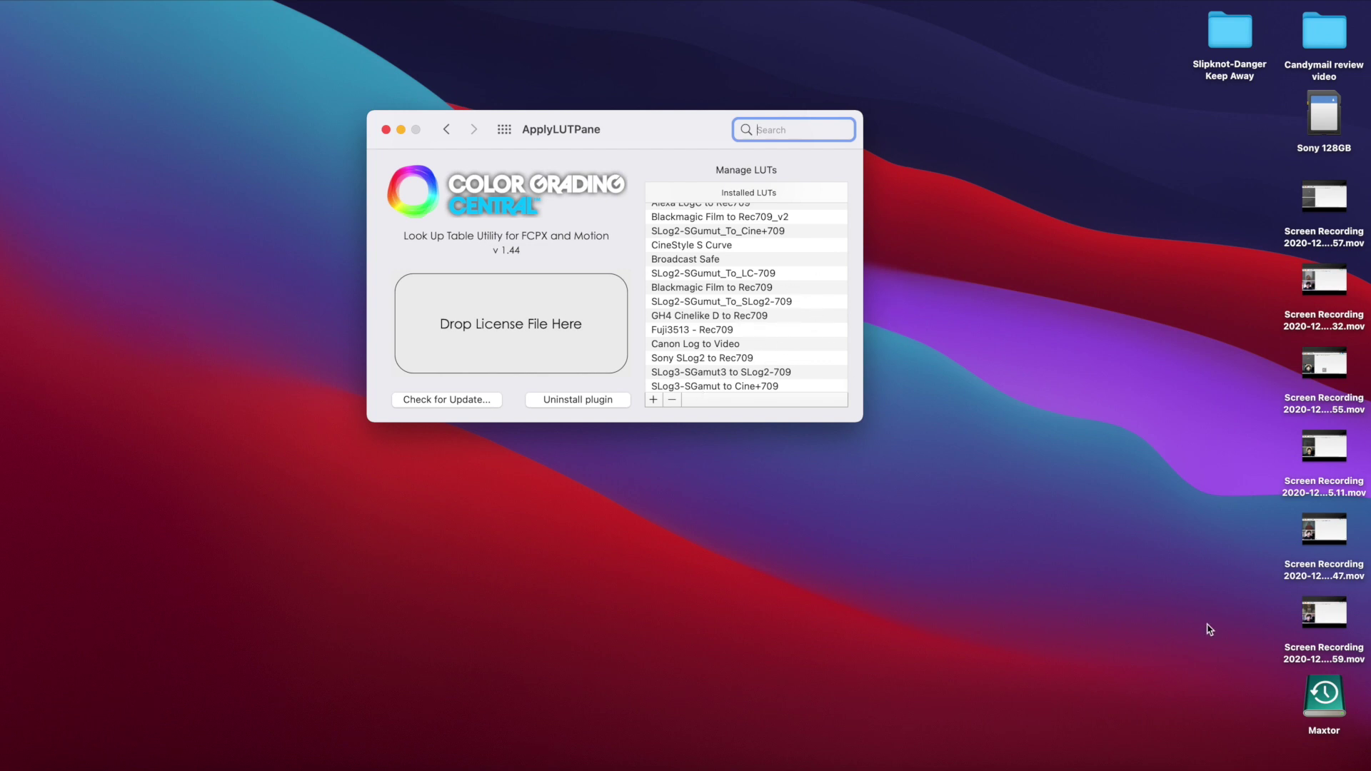
- On the Maxtor drive, open the DELUTS - CINE4 LUTS folder inside the DELUTS pack's 16x16x16 folder
{"action": "left_click", "coordinate": [1319, 697]}
{"action": "double_click", "coordinate": [1319, 697]}
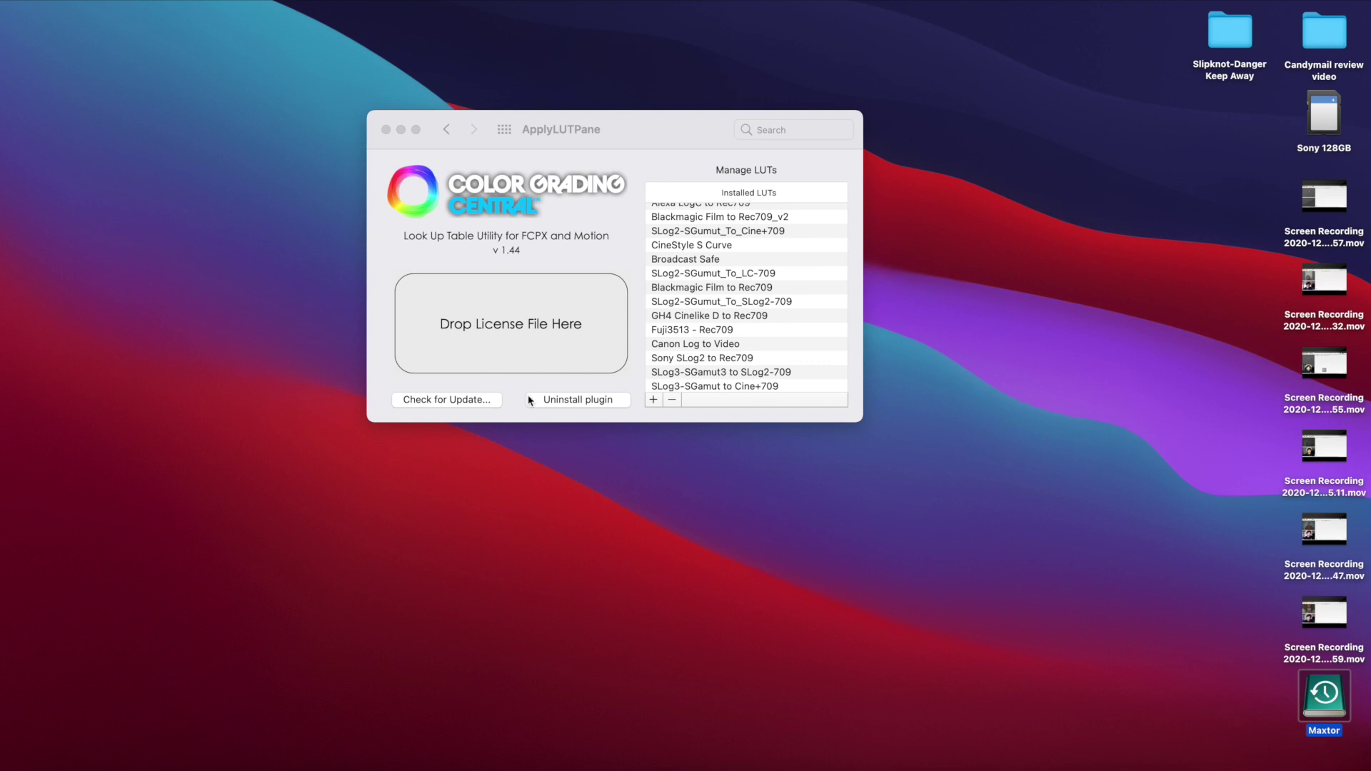
{"action": "double_click", "coordinate": [397, 162]}
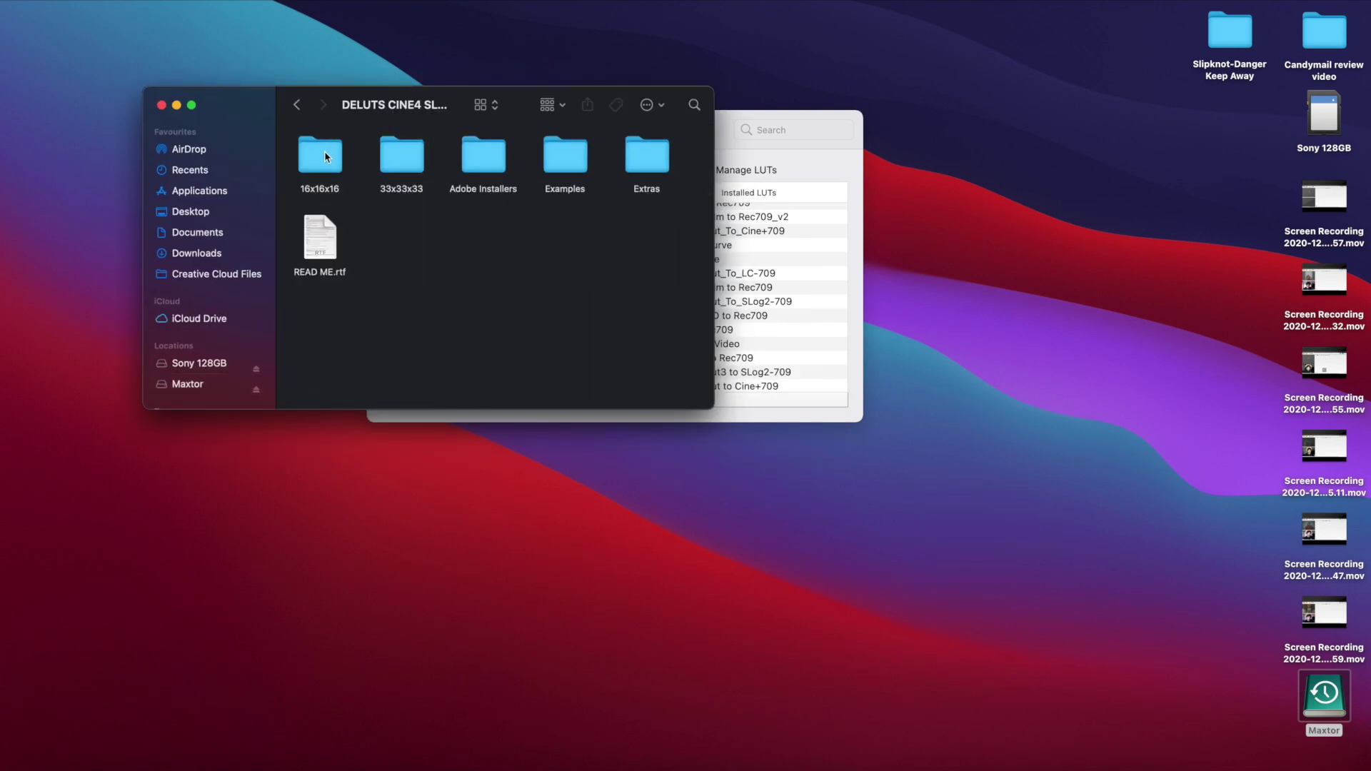
{"action": "double_click", "coordinate": [325, 156]}
{"action": "left_click", "coordinate": [323, 164]}
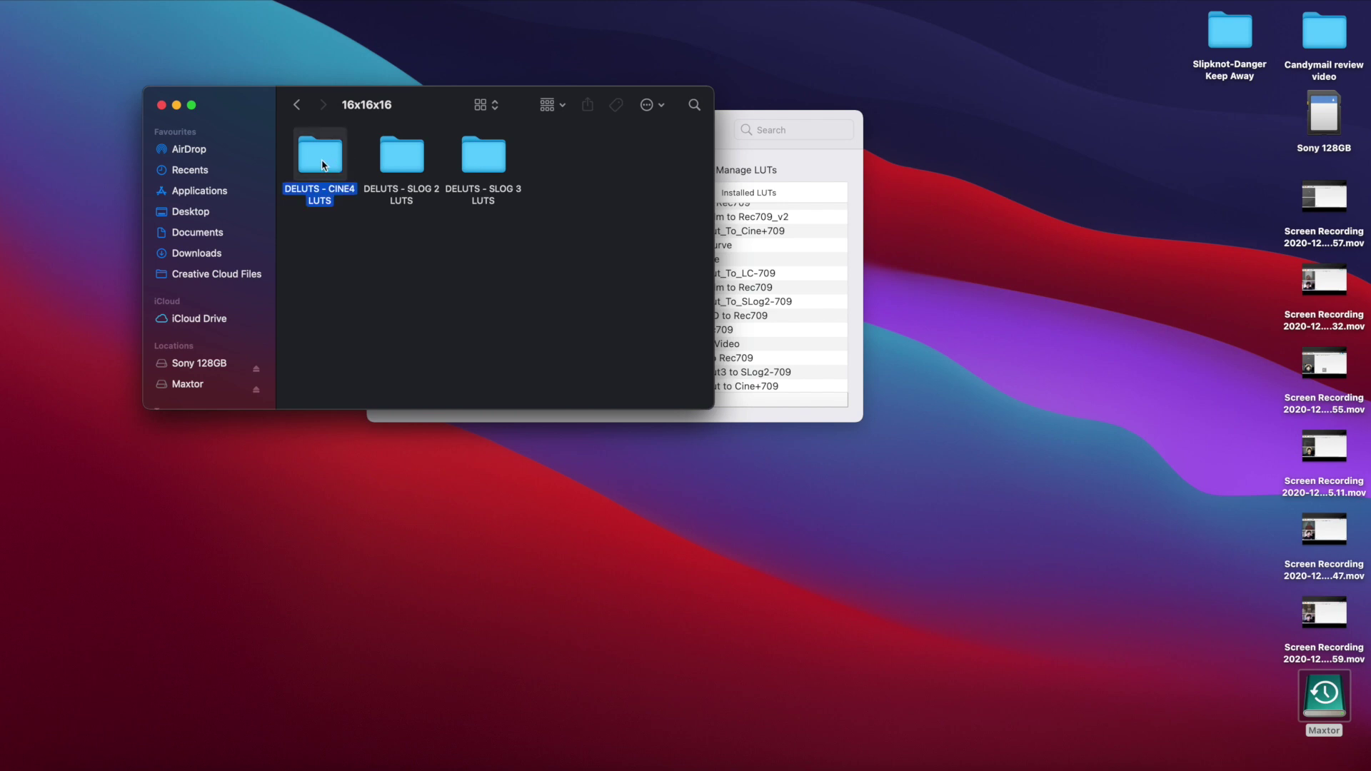
{"action": "double_click", "coordinate": [322, 164]}
{"action": "scroll", "coordinate": [318, 182], "scroll_direction": "down", "scroll_amount": 10}
{"action": "scroll", "coordinate": [312, 179], "scroll_direction": "up", "scroll_amount": 10}
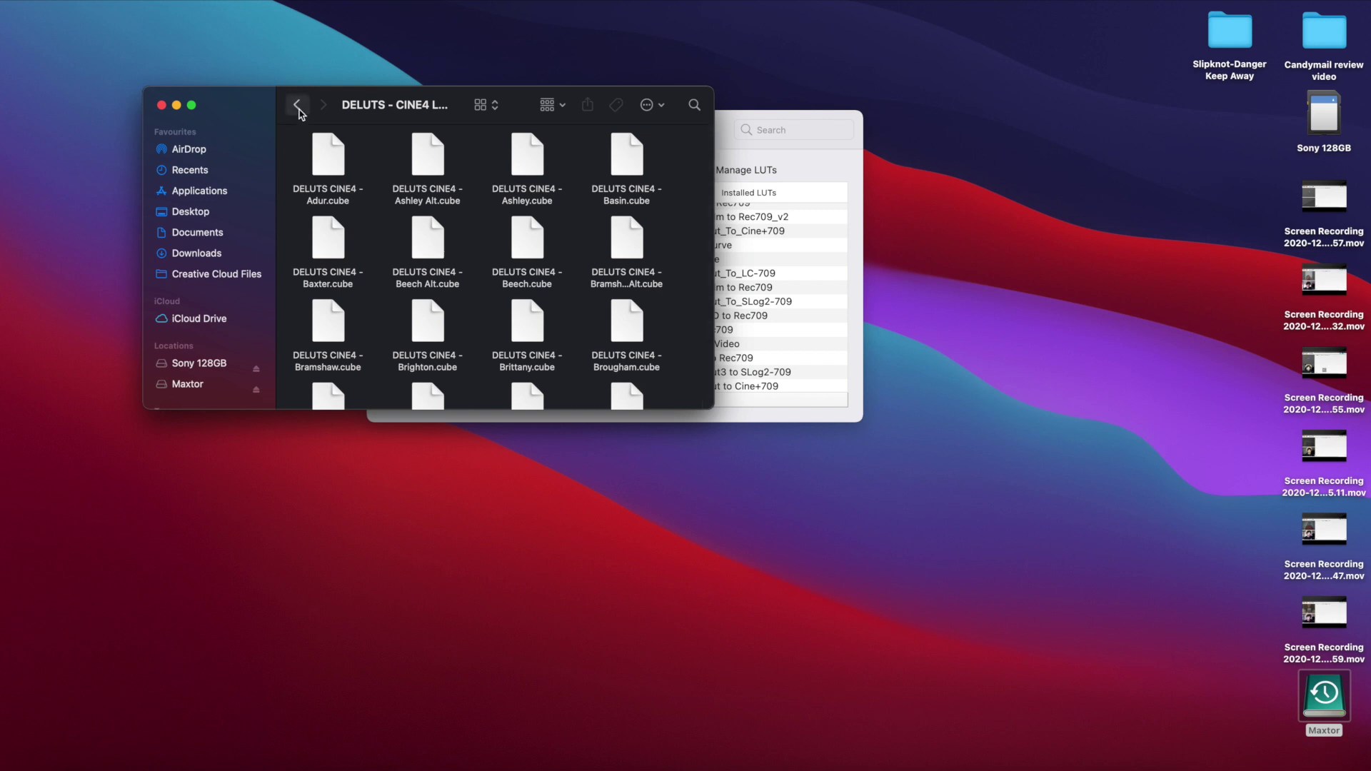
{"action": "left_click", "coordinate": [298, 106]}
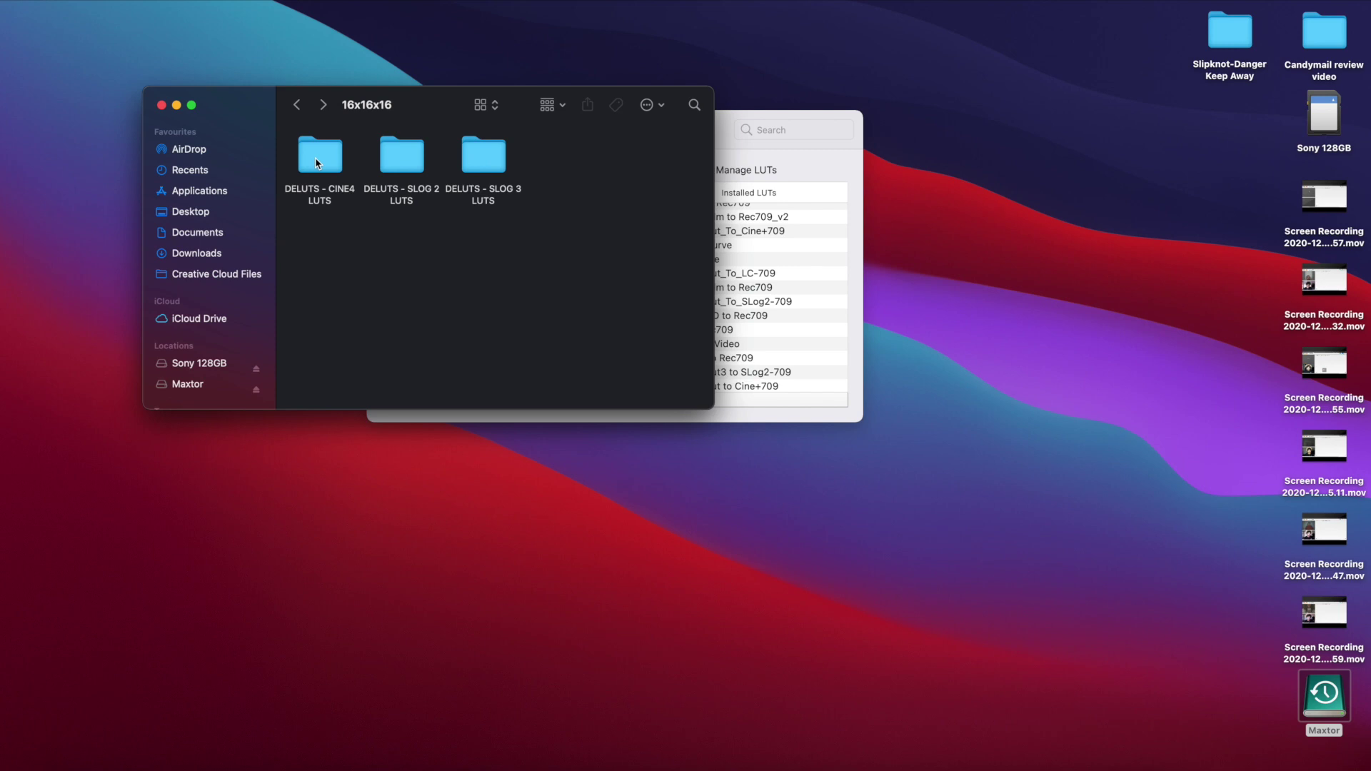
{"action": "double_click", "coordinate": [330, 168]}
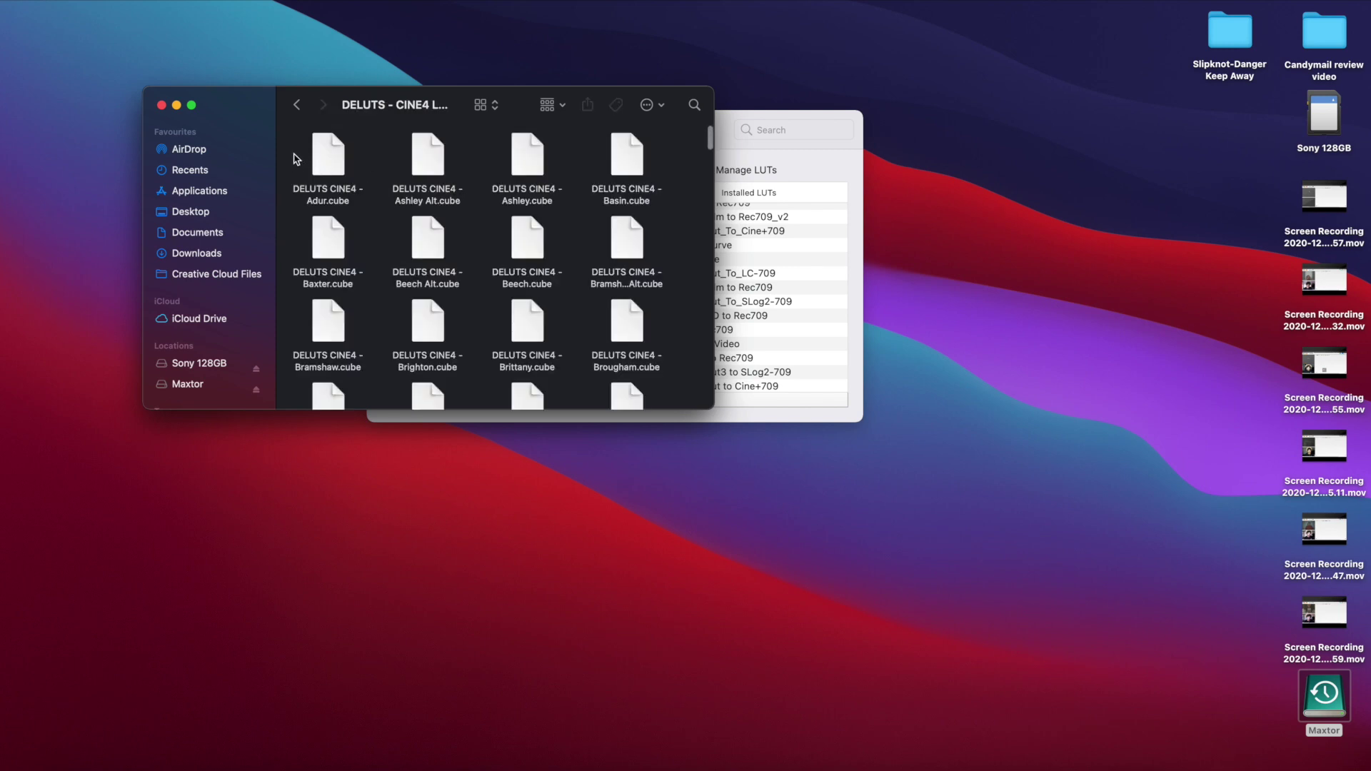
- Select all the DELUTS CINE4 .cube files and add them to the LUT Utility's installed LUTs
{"action": "left_click_drag", "start_coordinate": [297, 159], "coordinate": [743, 484]}
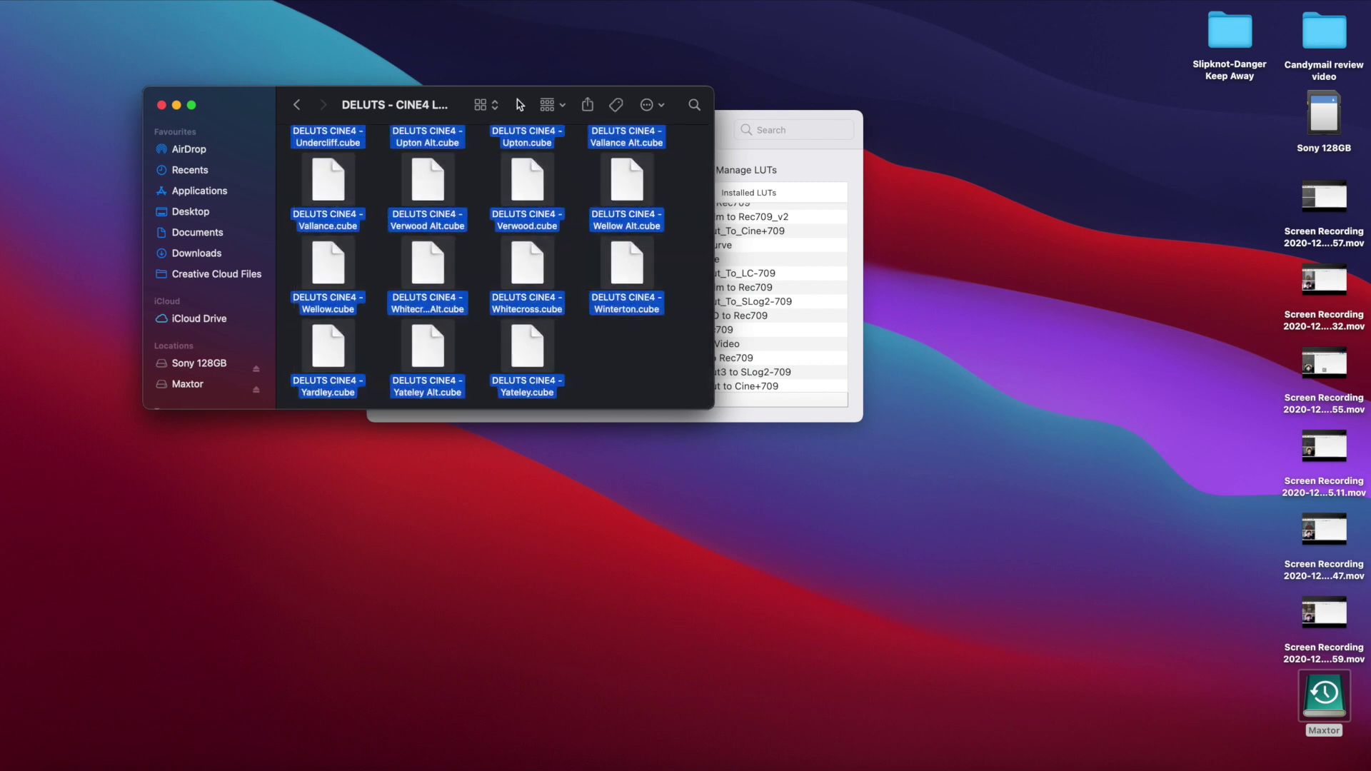
{"action": "left_click_drag", "start_coordinate": [518, 105], "coordinate": [189, 89]}
{"action": "left_click", "coordinate": [477, 119]}
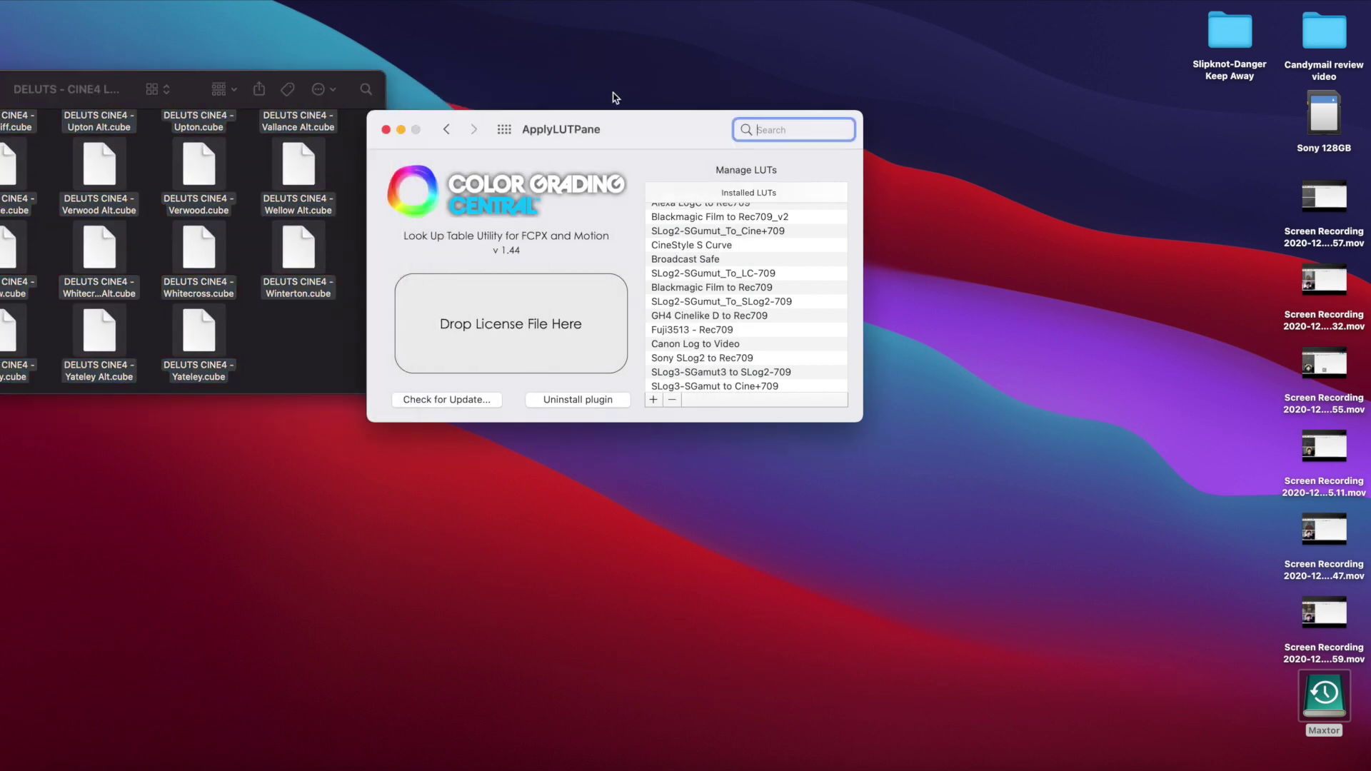
{"action": "left_click_drag", "start_coordinate": [607, 129], "coordinate": [722, 94]}
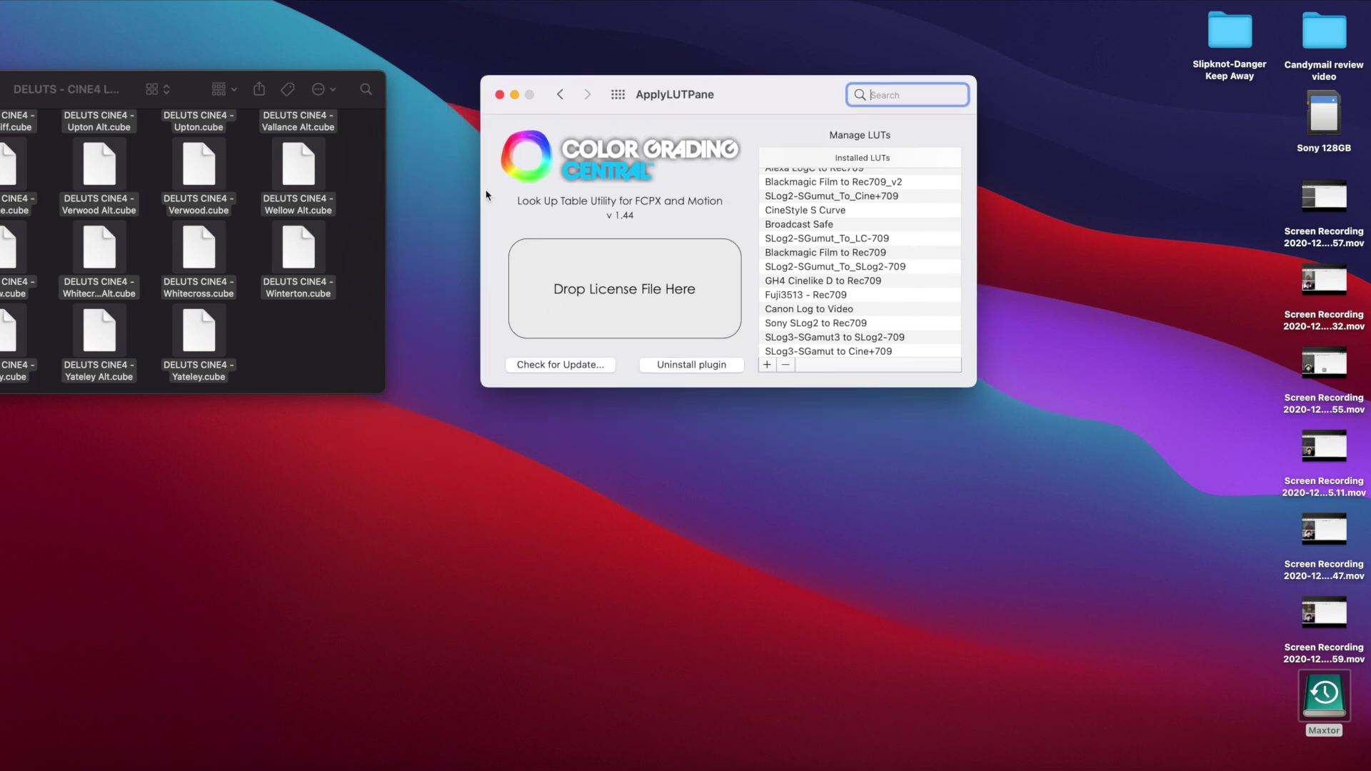
{"action": "left_click_drag", "start_coordinate": [306, 163], "coordinate": [825, 289]}
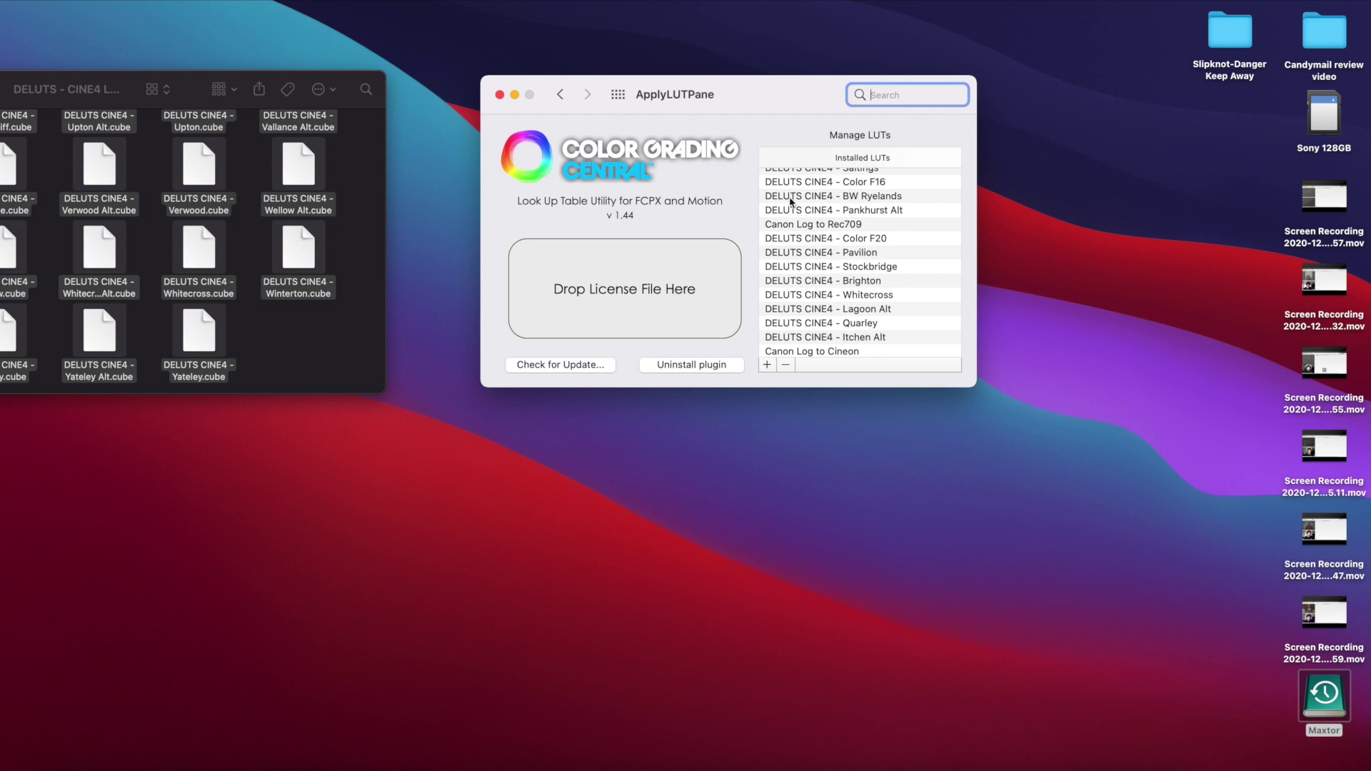
- Check the installed LUTs list for the DELUTS CINE4 entries and close the LUT Utility and folder windows
{"action": "scroll", "coordinate": [790, 203], "scroll_direction": "up", "scroll_amount": 2}
{"action": "scroll", "coordinate": [790, 206], "scroll_direction": "down", "scroll_amount": 5}
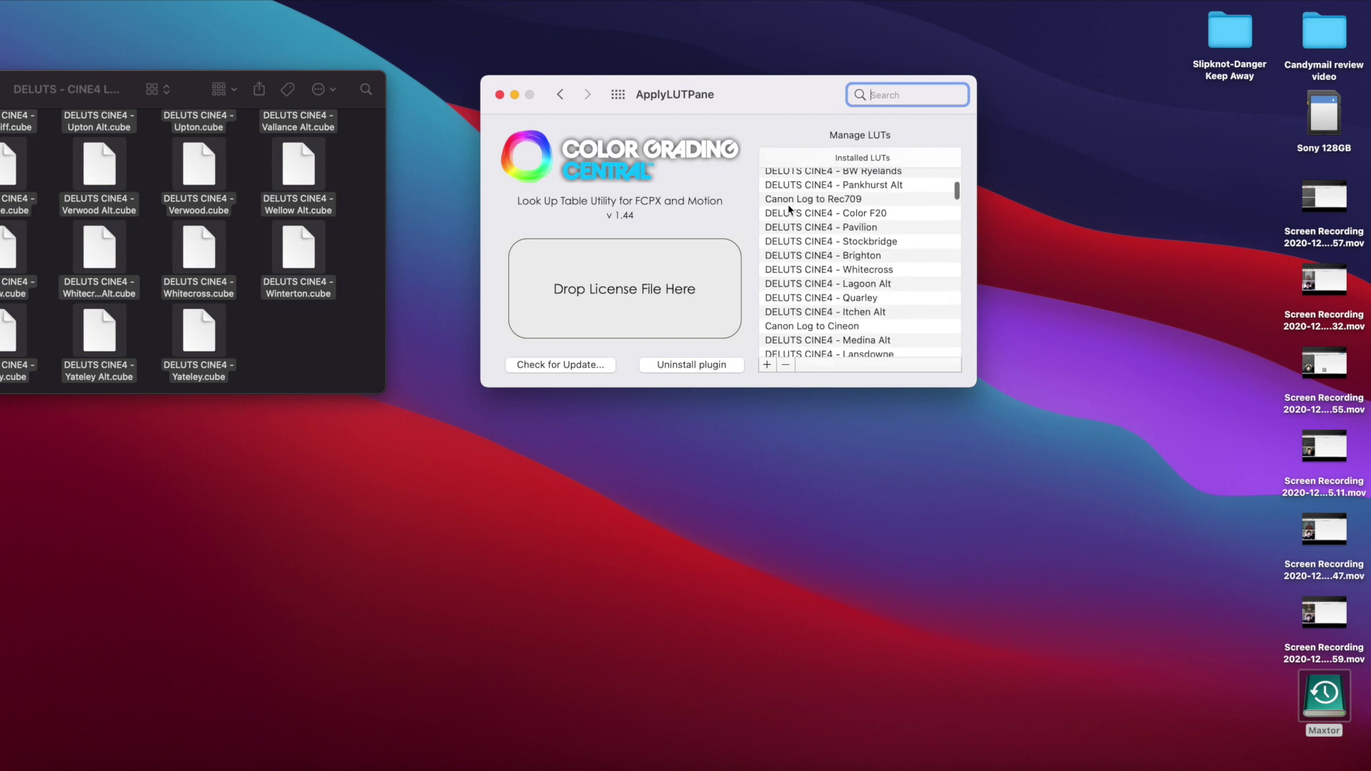
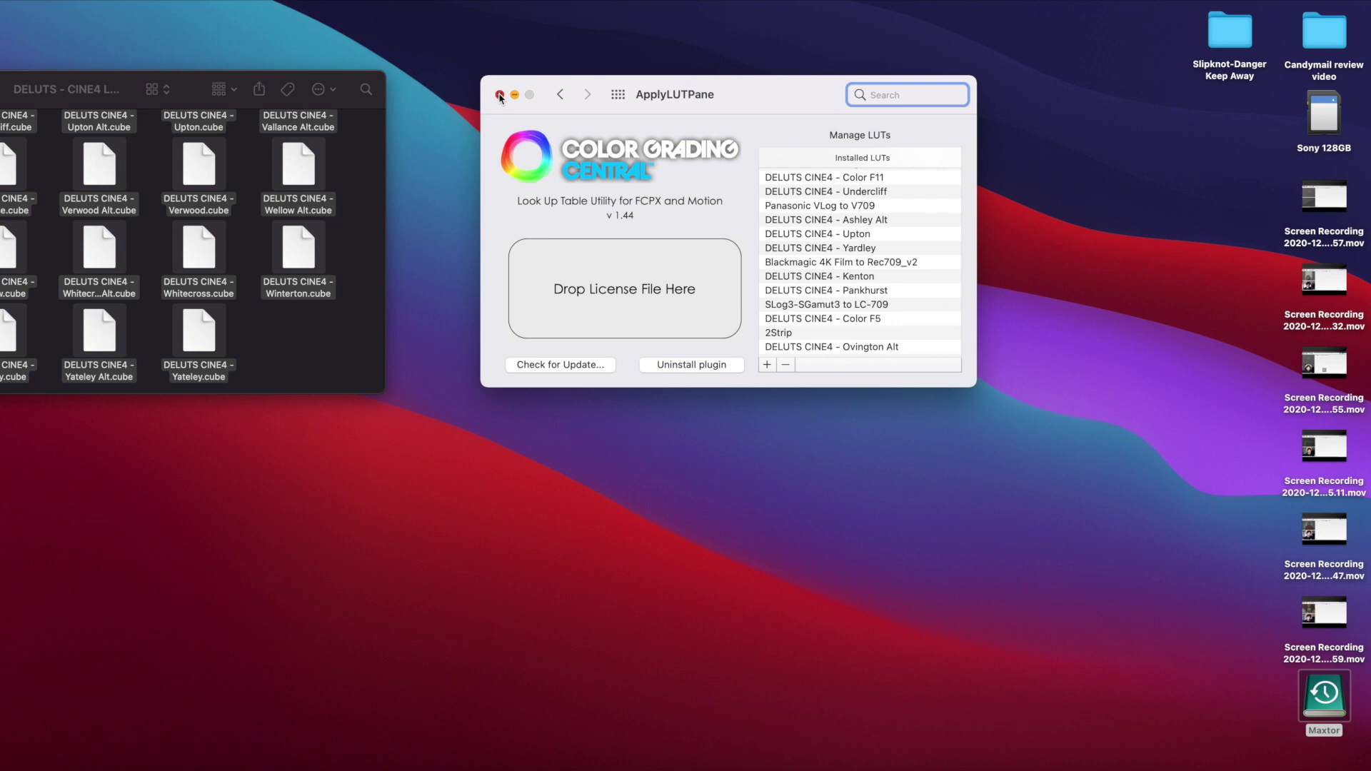
{"action": "left_click_drag", "start_coordinate": [204, 91], "coordinate": [472, 80]}
{"action": "left_click", "coordinate": [101, 79]}
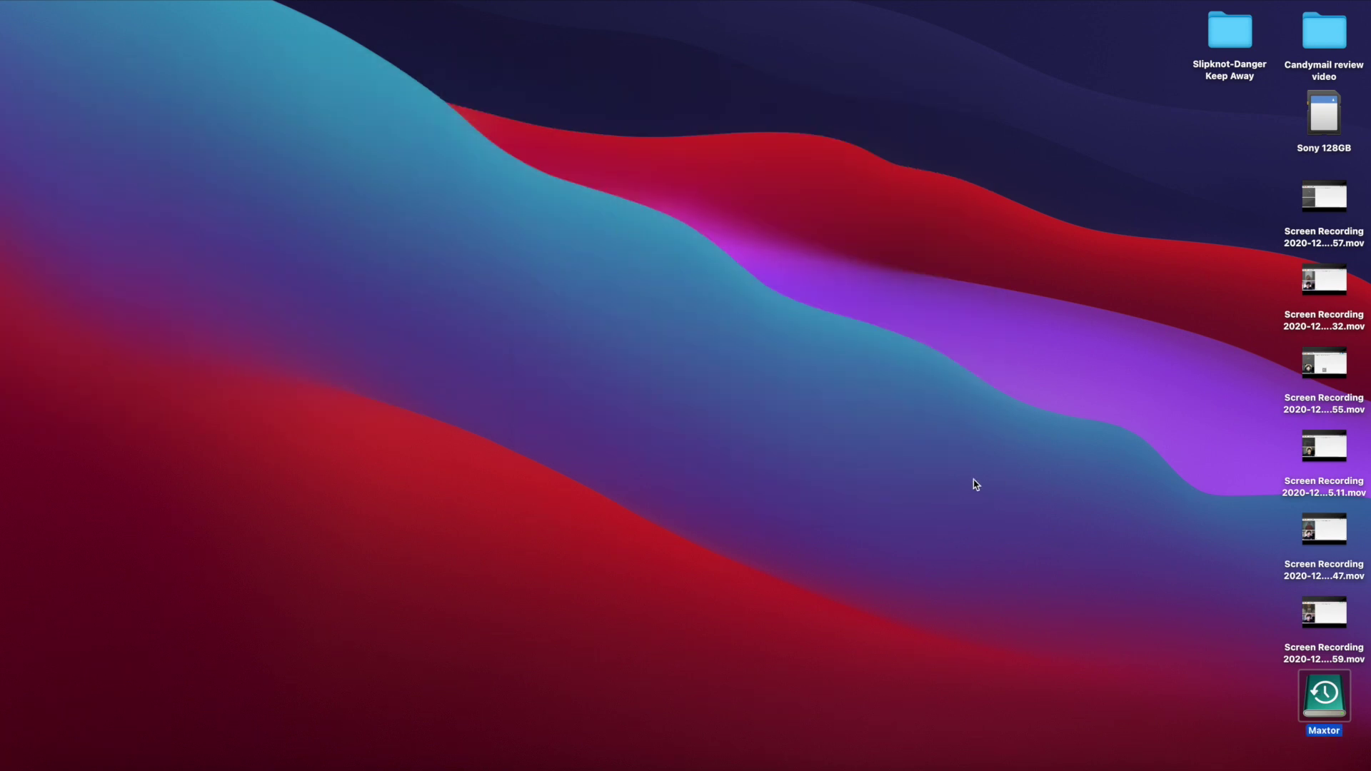
- Switch to Final Cut Pro and enable the Apply LUT effect on the MAH04720 clip above the main storyline
{"action": "left_click", "coordinate": [1113, 761]}
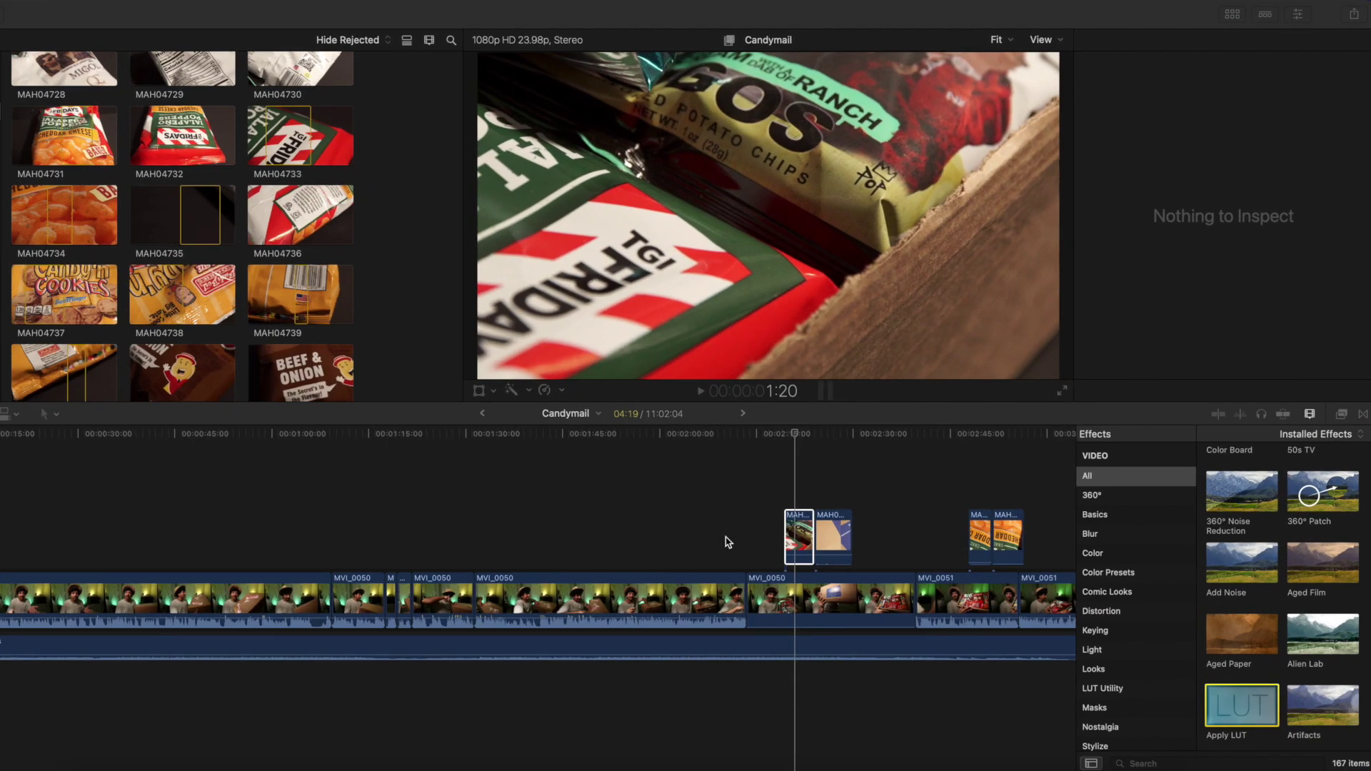
{"action": "left_click", "coordinate": [788, 536]}
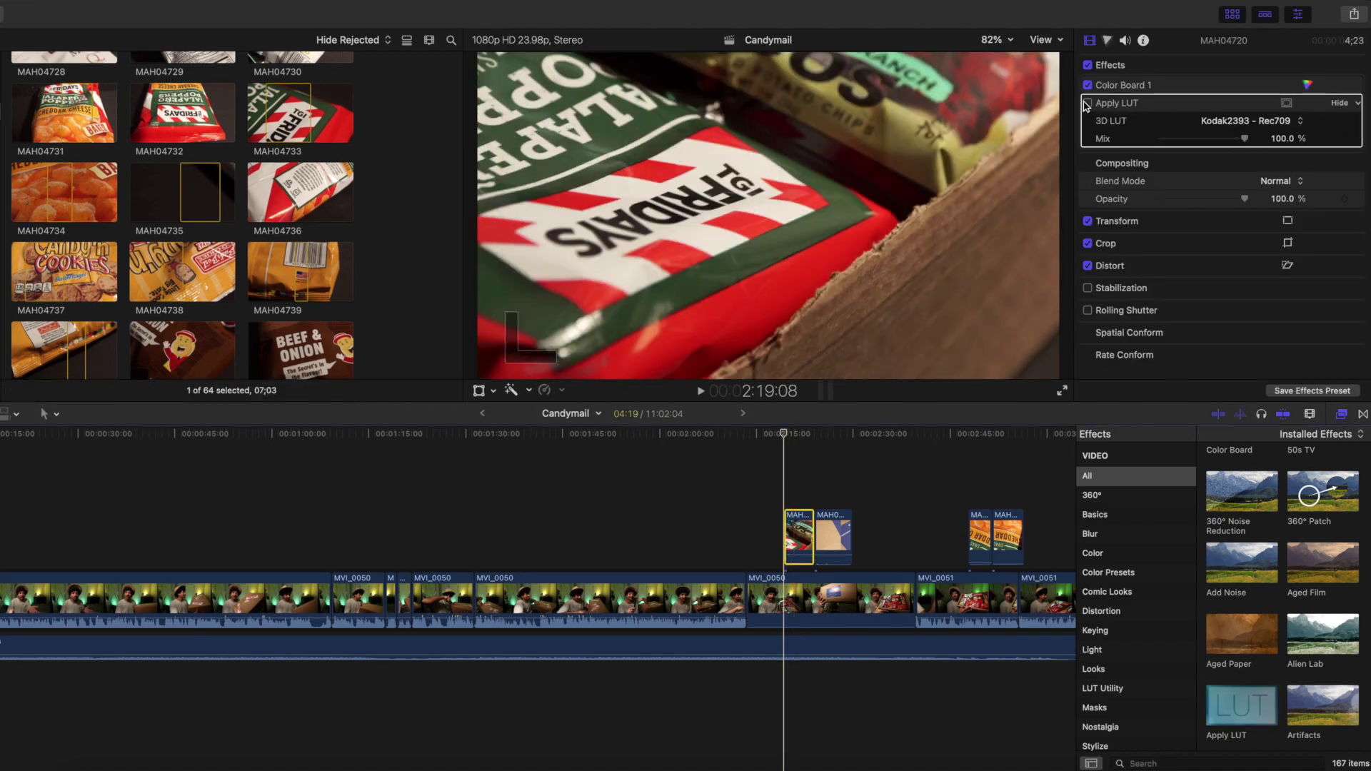
{"action": "left_click", "coordinate": [1088, 104]}
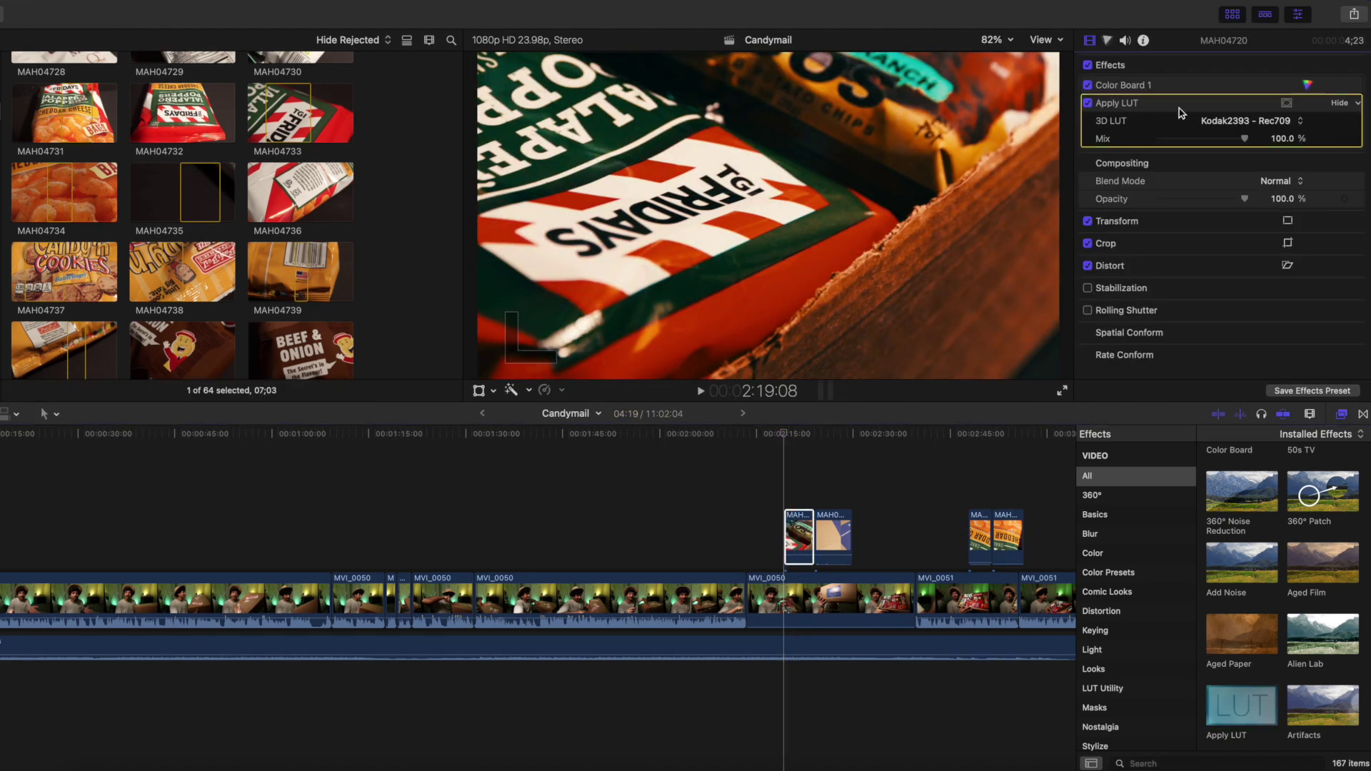
- Check the Apply LUT effect's 3D LUT options for the DELUTS CINE4 entries and close the list without choosing one
{"action": "left_click", "coordinate": [1255, 121]}
{"action": "scroll", "coordinate": [1265, 71], "scroll_direction": "up", "scroll_amount": 10}
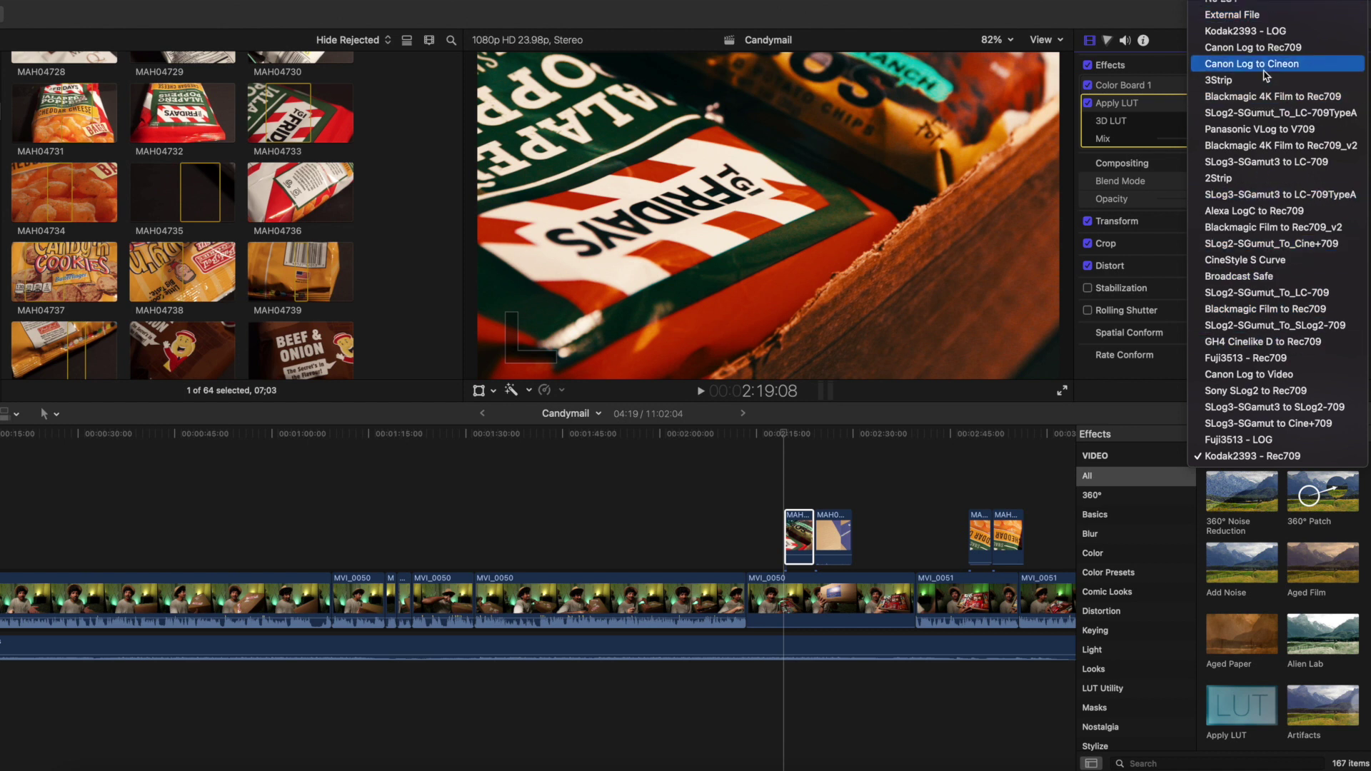
{"action": "left_click", "coordinate": [967, 26]}
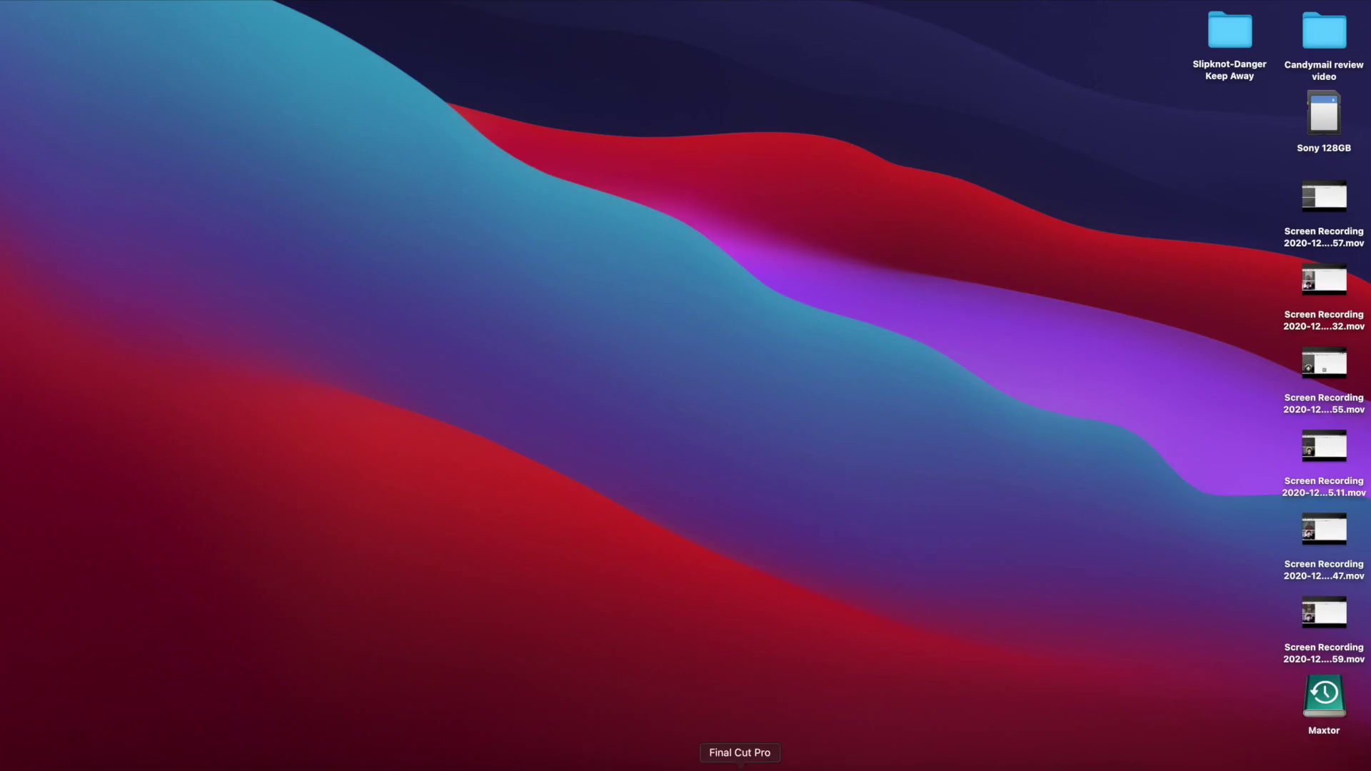
- Bring Final Cut Pro back up, select the MAH04720 clip and browse its 3D LUT options for the DELUTS CINE4 looks
{"action": "left_click", "coordinate": [741, 768]}
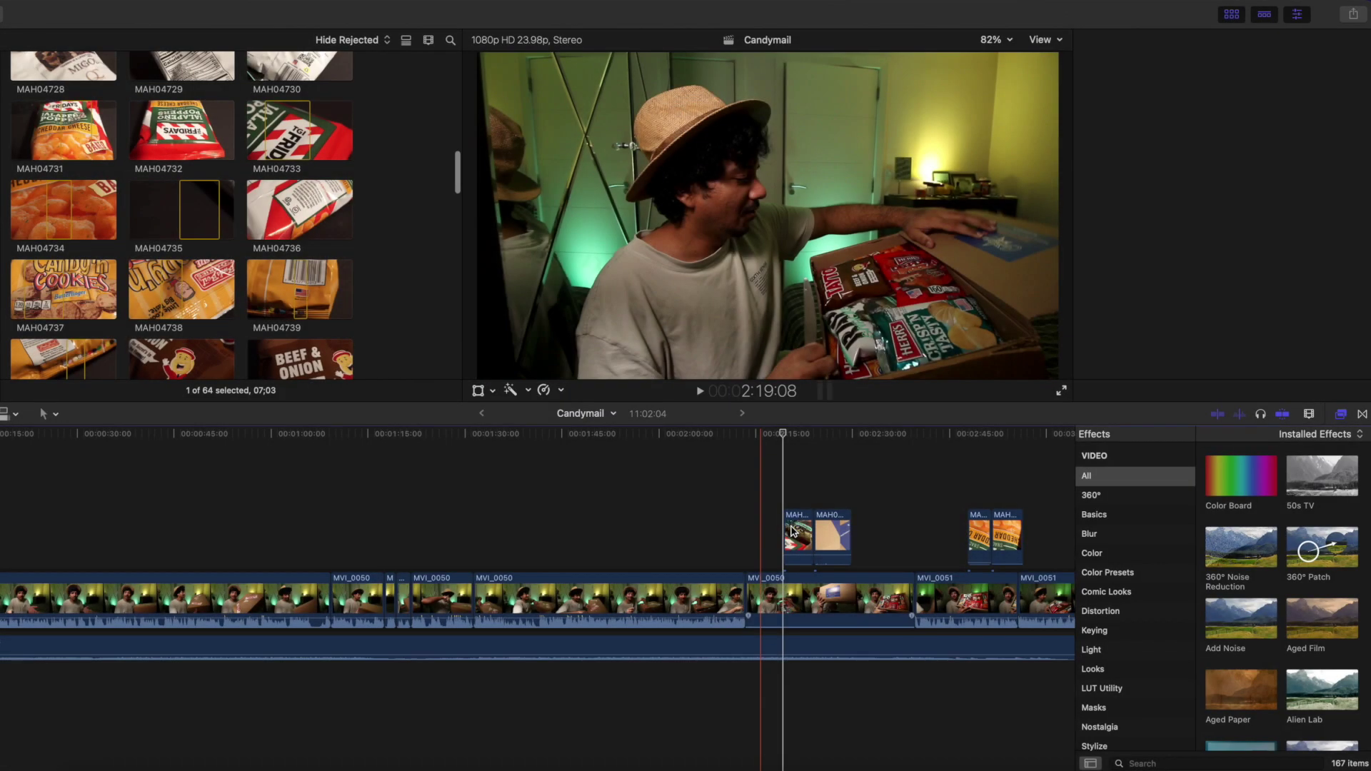
{"action": "left_click", "coordinate": [792, 530]}
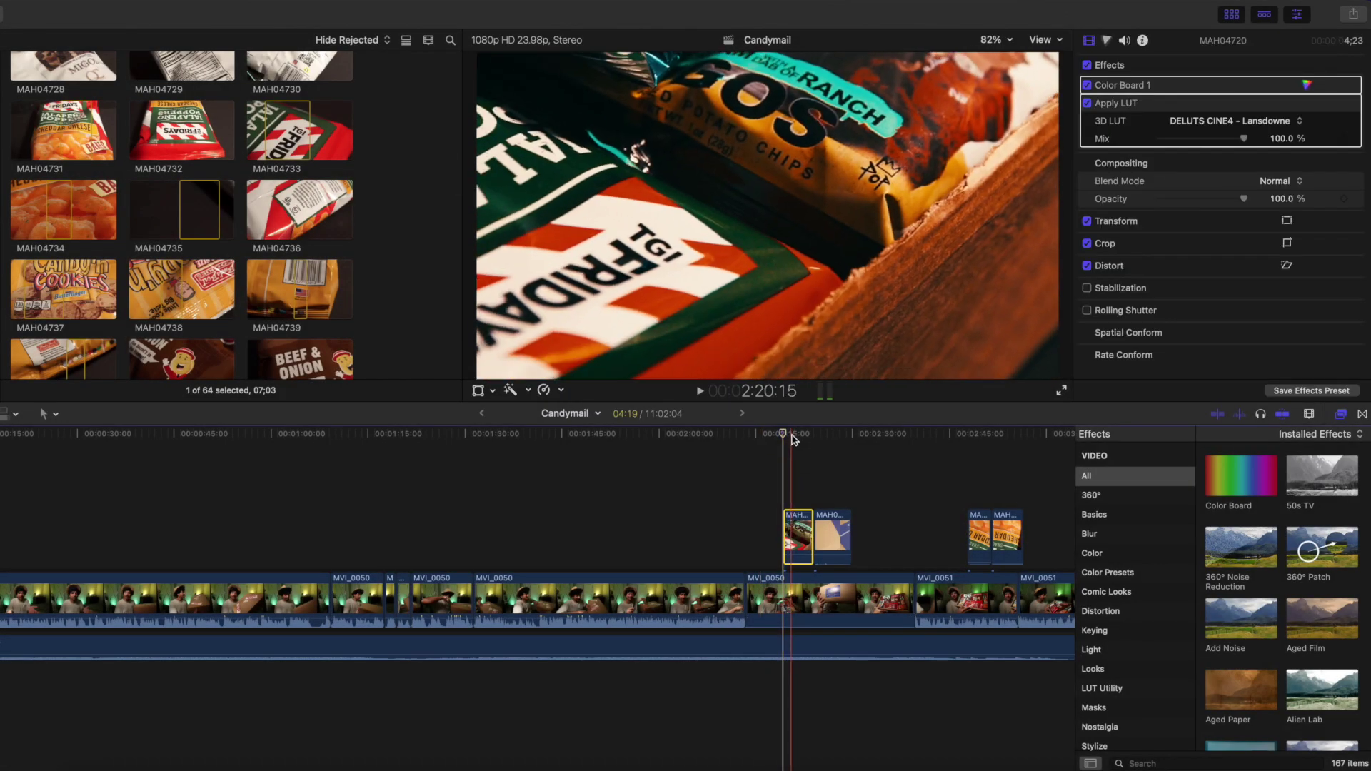
{"action": "left_click", "coordinate": [1191, 126]}
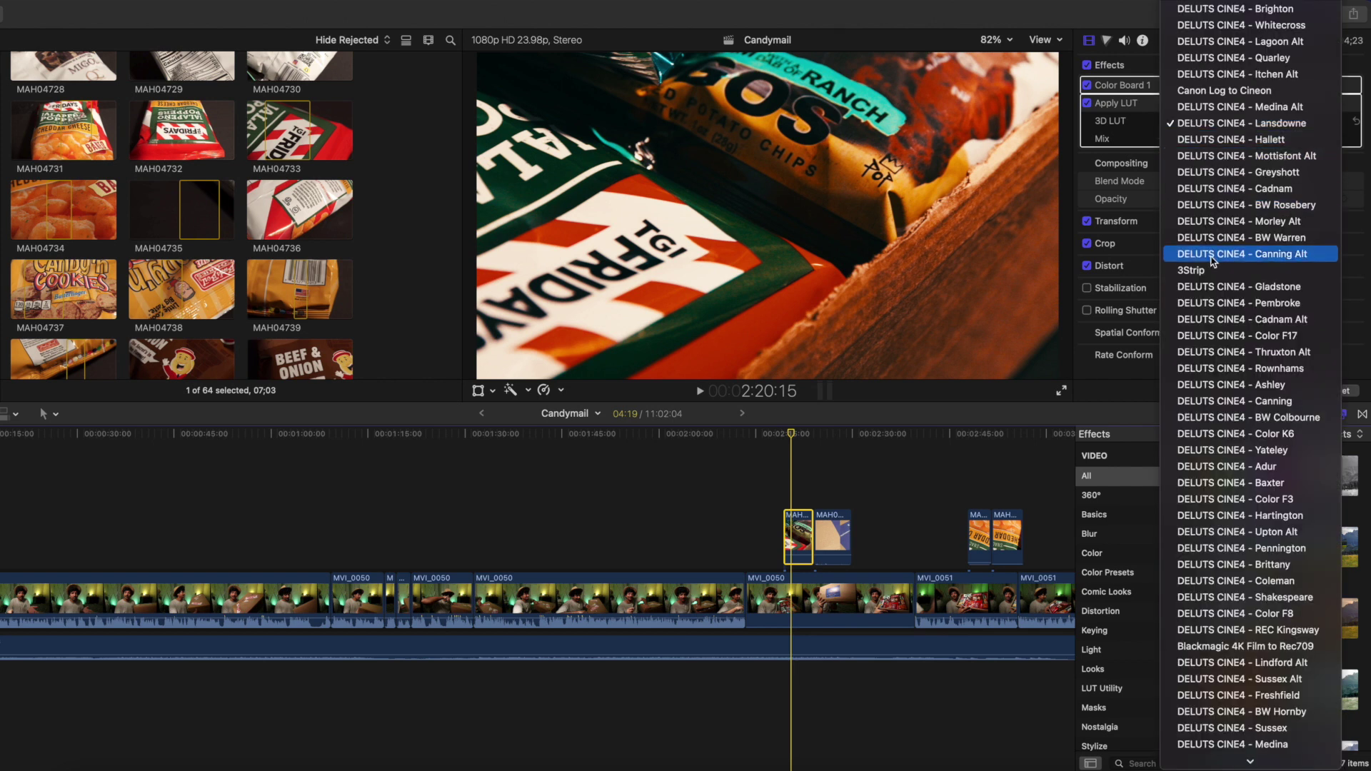
{"action": "scroll", "coordinate": [1238, 418], "scroll_direction": "down", "scroll_amount": 10}
{"action": "scroll", "coordinate": [1238, 418], "scroll_direction": "down", "scroll_amount": 5}
{"action": "scroll", "coordinate": [1238, 418], "scroll_direction": "down", "scroll_amount": 11}
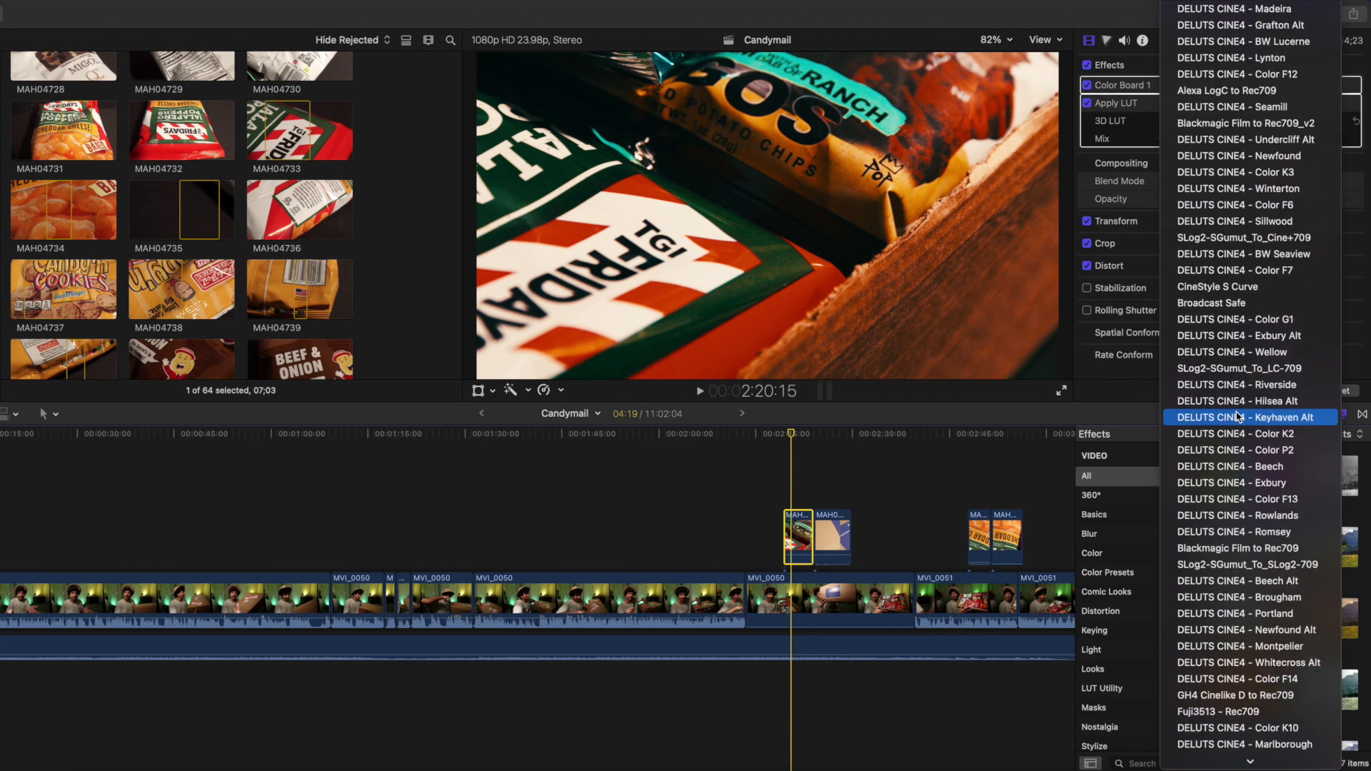
{"action": "left_click", "coordinate": [1005, 13]}
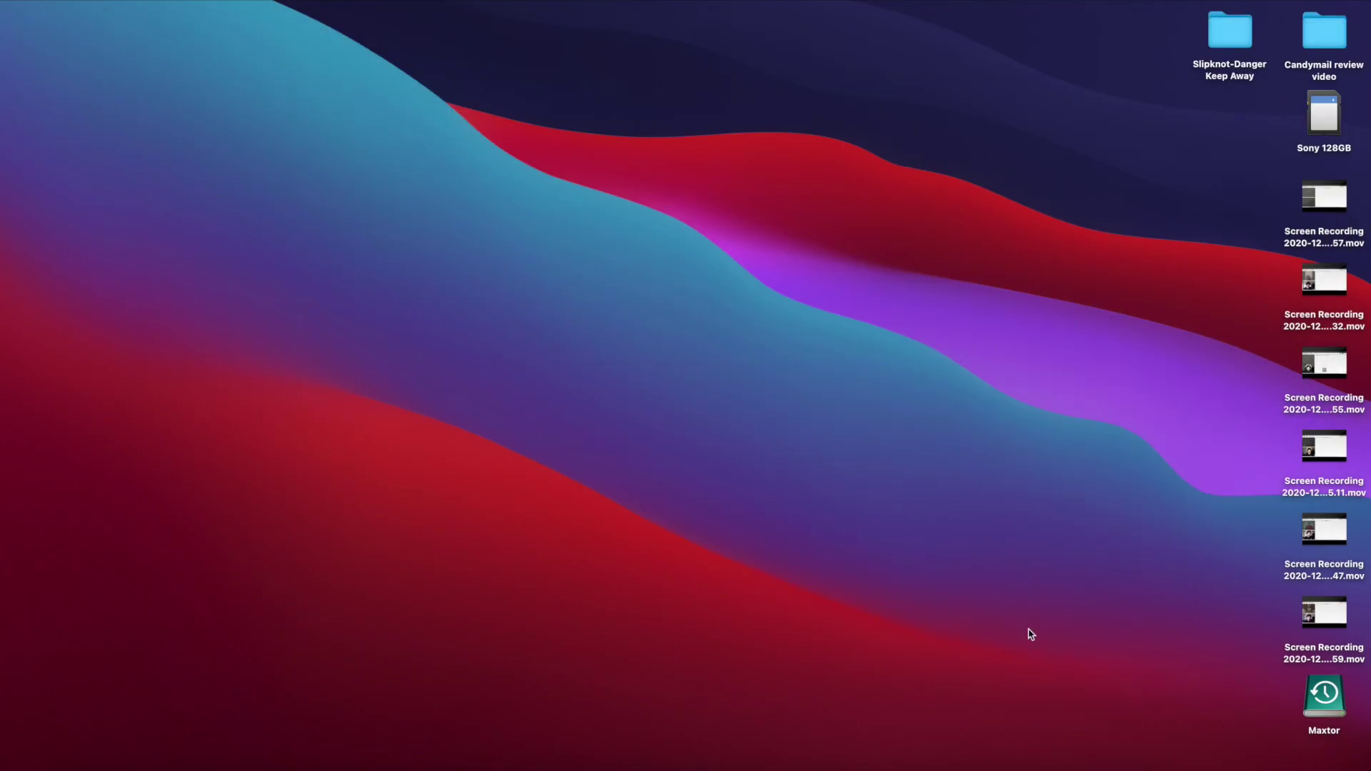
- Return to Final Cut Pro and try other DELUTS CINE4 looks, such as Gladstone, as the MAH04720 clip's 3D LUT
{"action": "left_click", "coordinate": [1114, 765]}
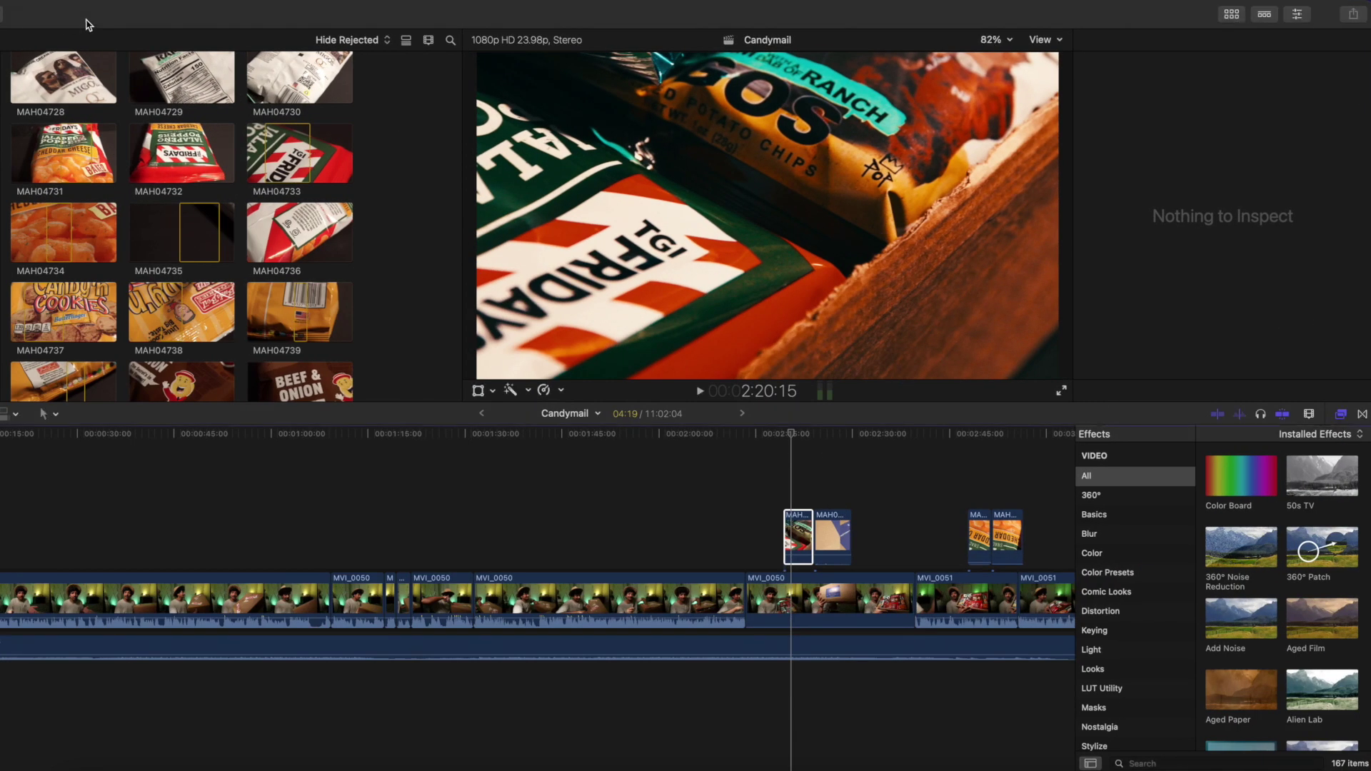
{"action": "left_click", "coordinate": [1258, 127]}
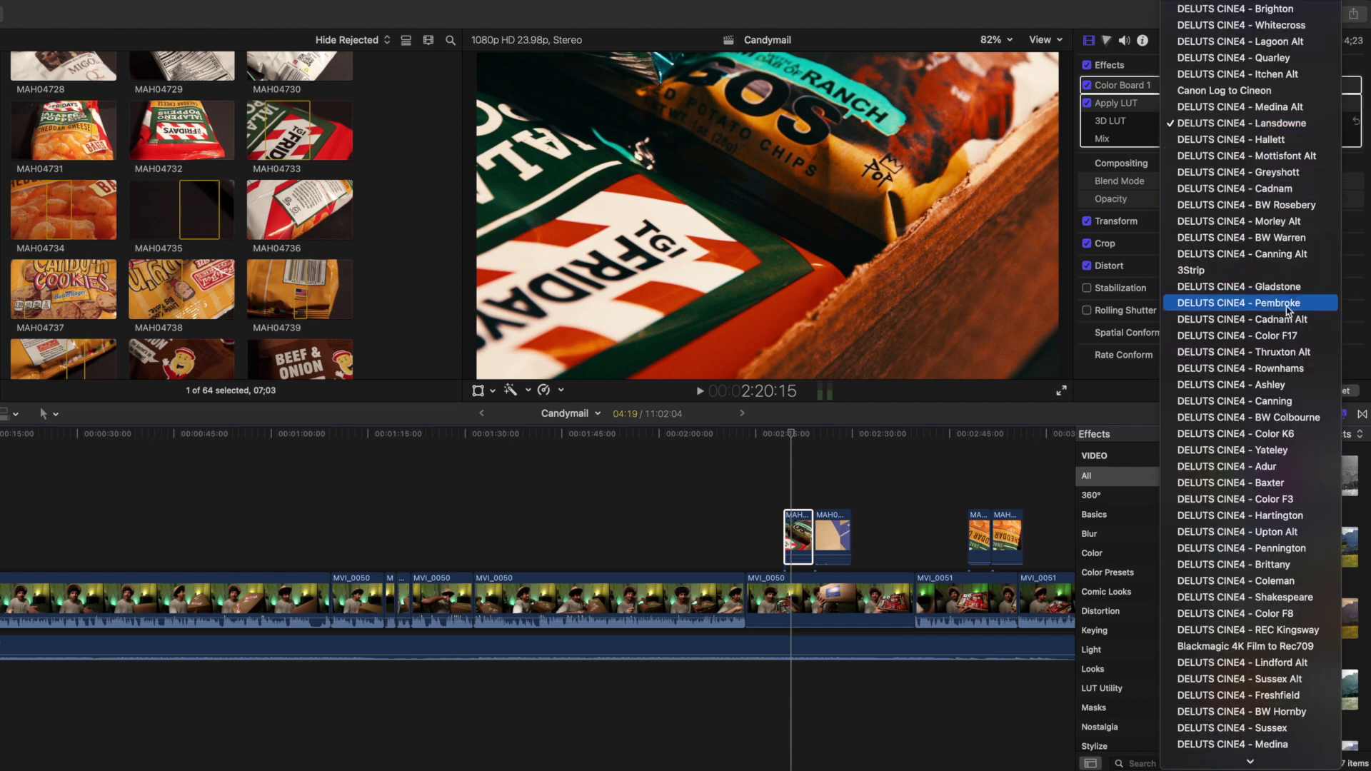
{"action": "left_click", "coordinate": [1263, 435]}
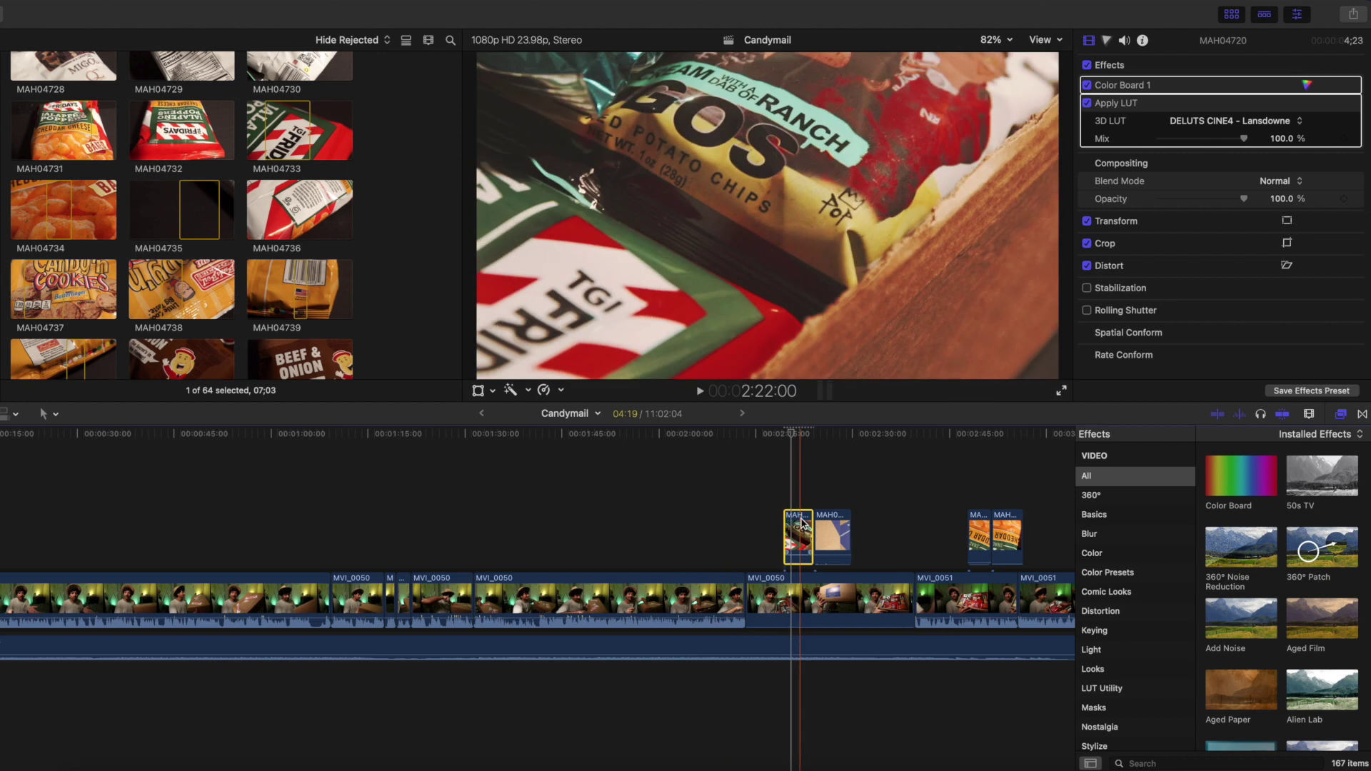
{"action": "left_click", "coordinate": [1223, 126]}
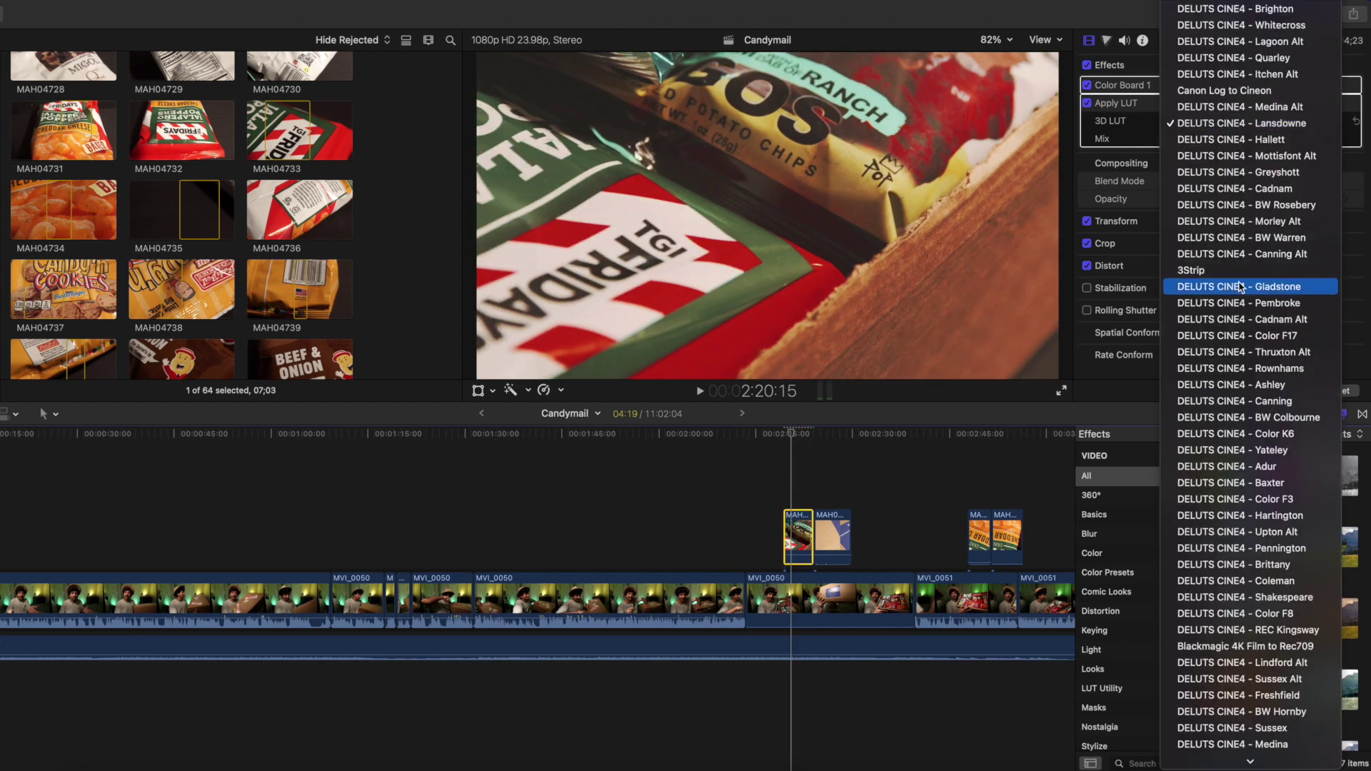
{"action": "left_click", "coordinate": [1243, 288]}
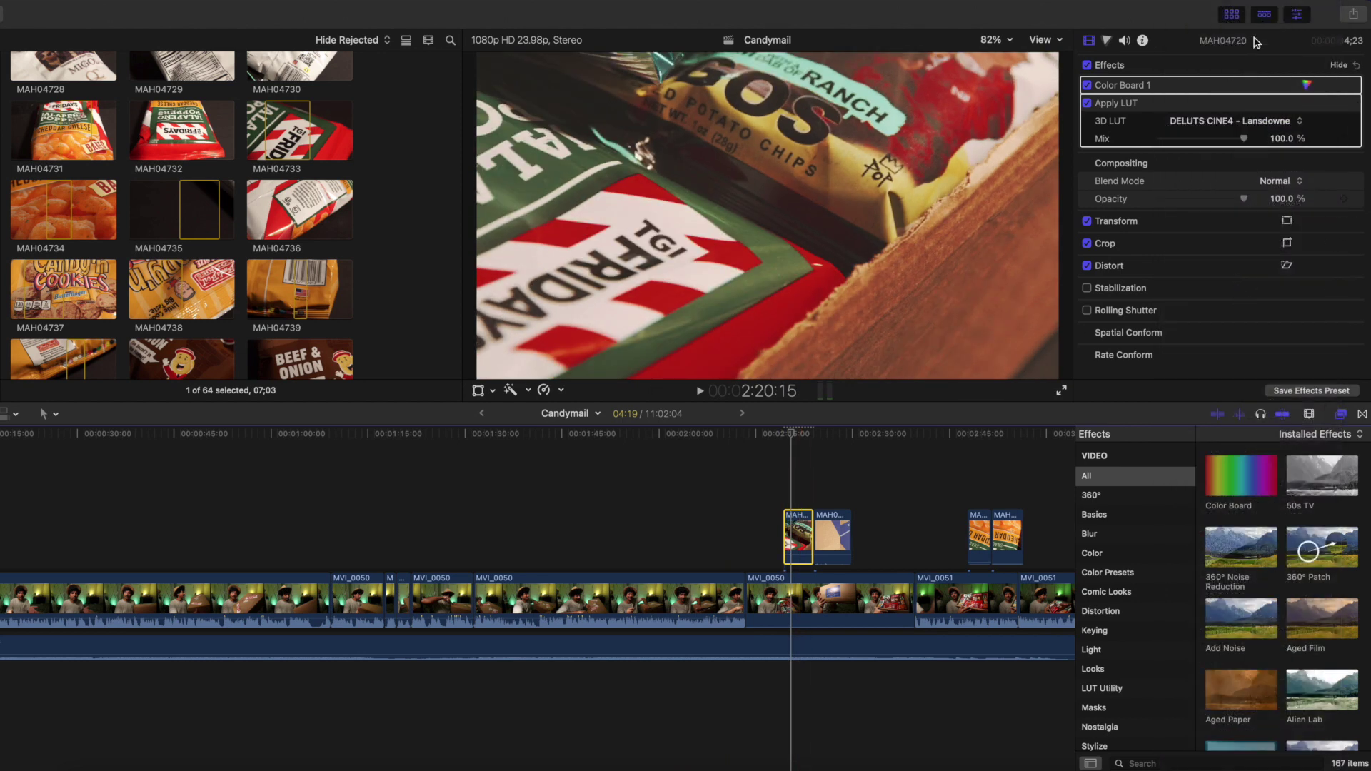
{"action": "left_click", "coordinate": [1257, 126]}
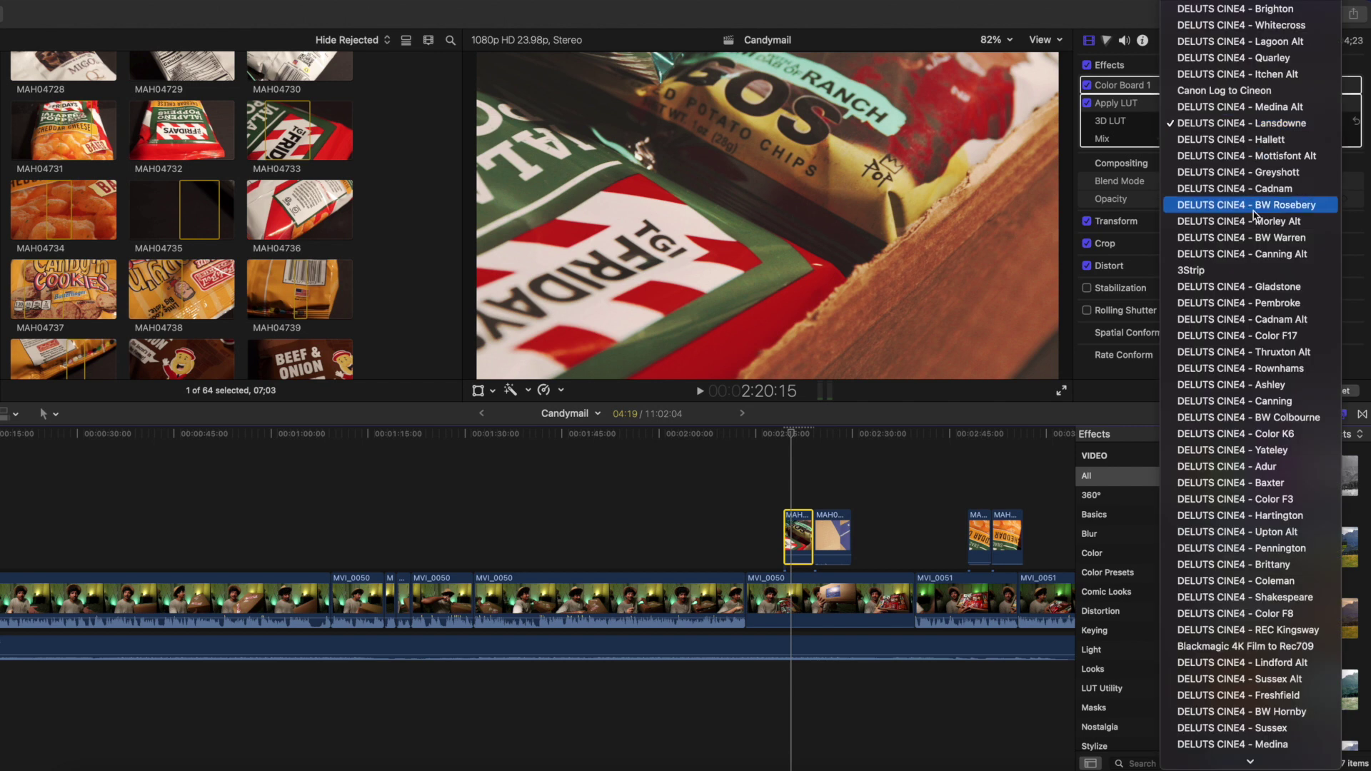
{"action": "left_click", "coordinate": [1284, 358]}
{"action": "key", "text": "space"}
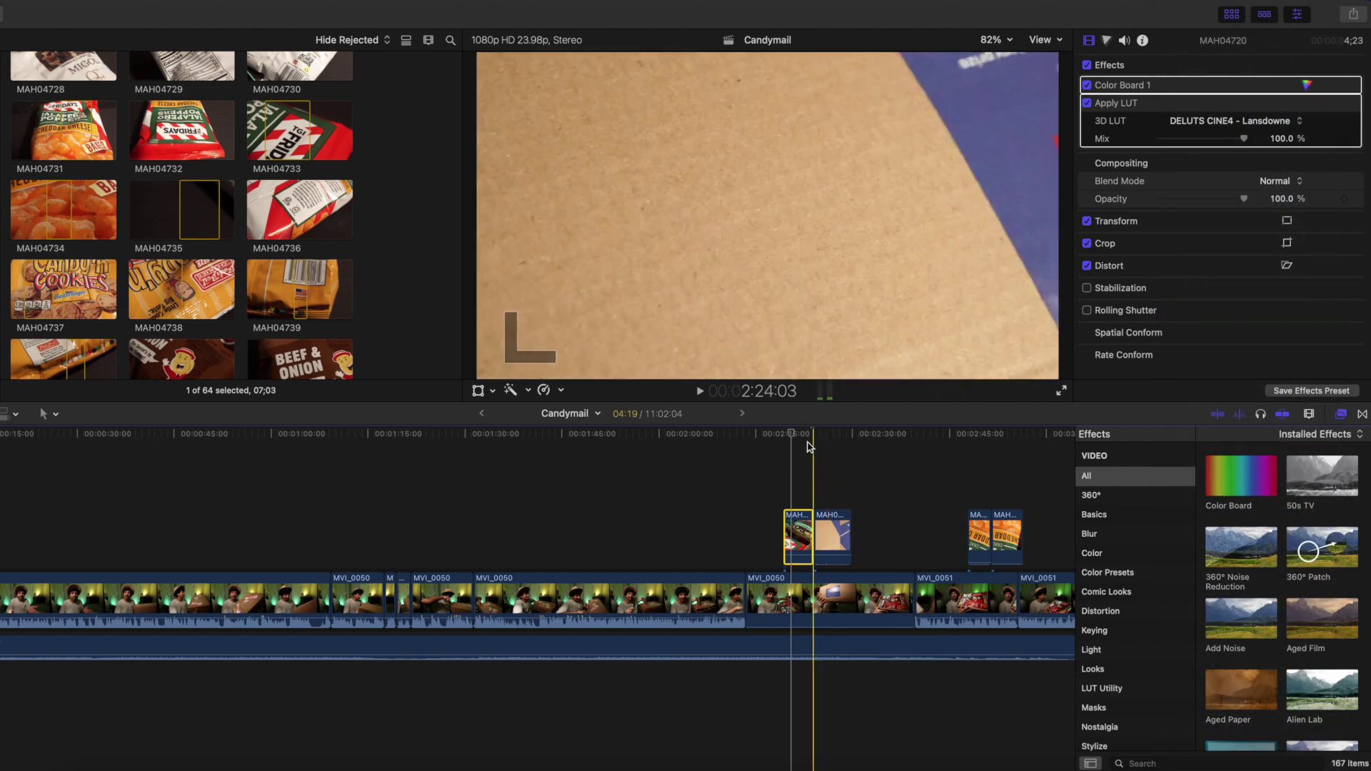
{"action": "left_click", "coordinate": [1250, 122]}
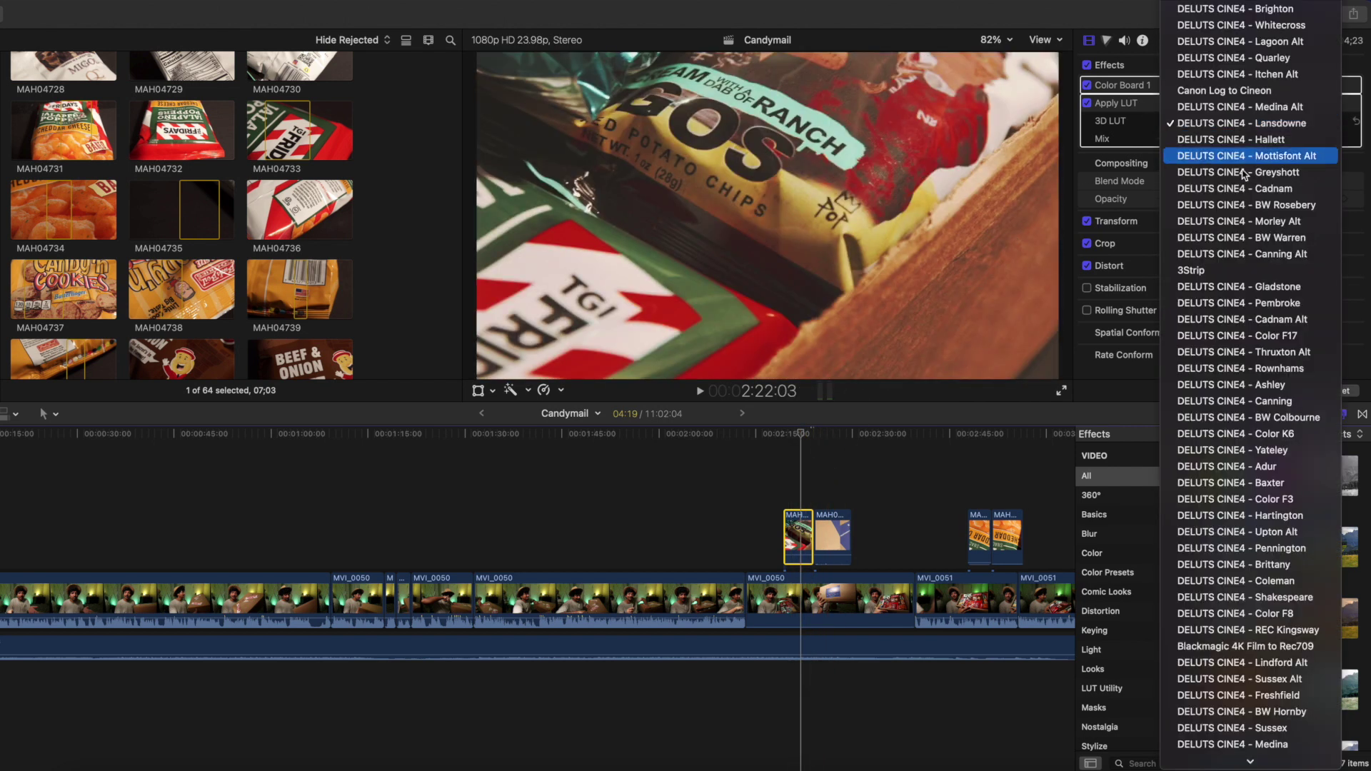
{"action": "scroll", "coordinate": [1229, 339], "scroll_direction": "down", "scroll_amount": 1}
{"action": "key", "text": "Escape"}
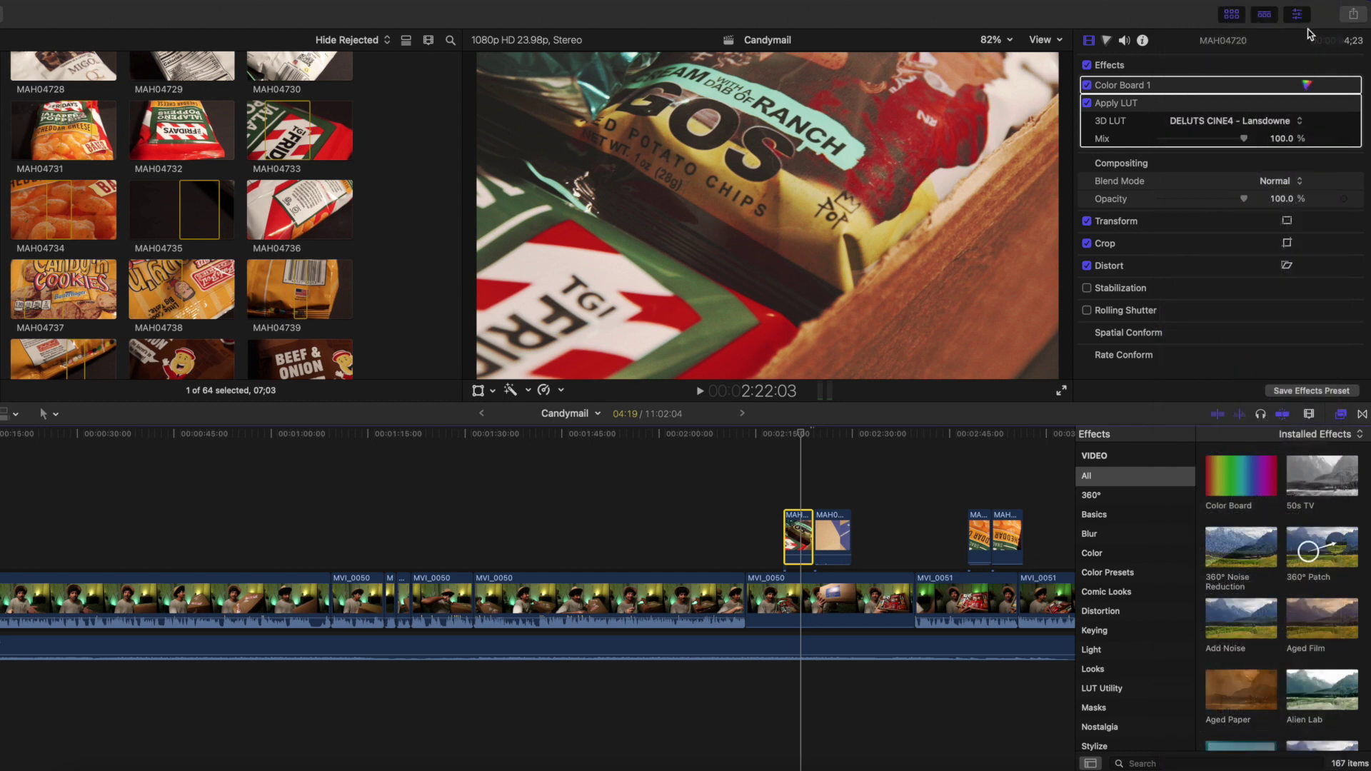
- Set the MAH04720 clip's 3D LUT to DELUTS CINE4 - Regency and play the clip to preview the look
{"action": "left_click", "coordinate": [1240, 123]}
{"action": "scroll", "coordinate": [1223, 545], "scroll_direction": "down", "scroll_amount": 10}
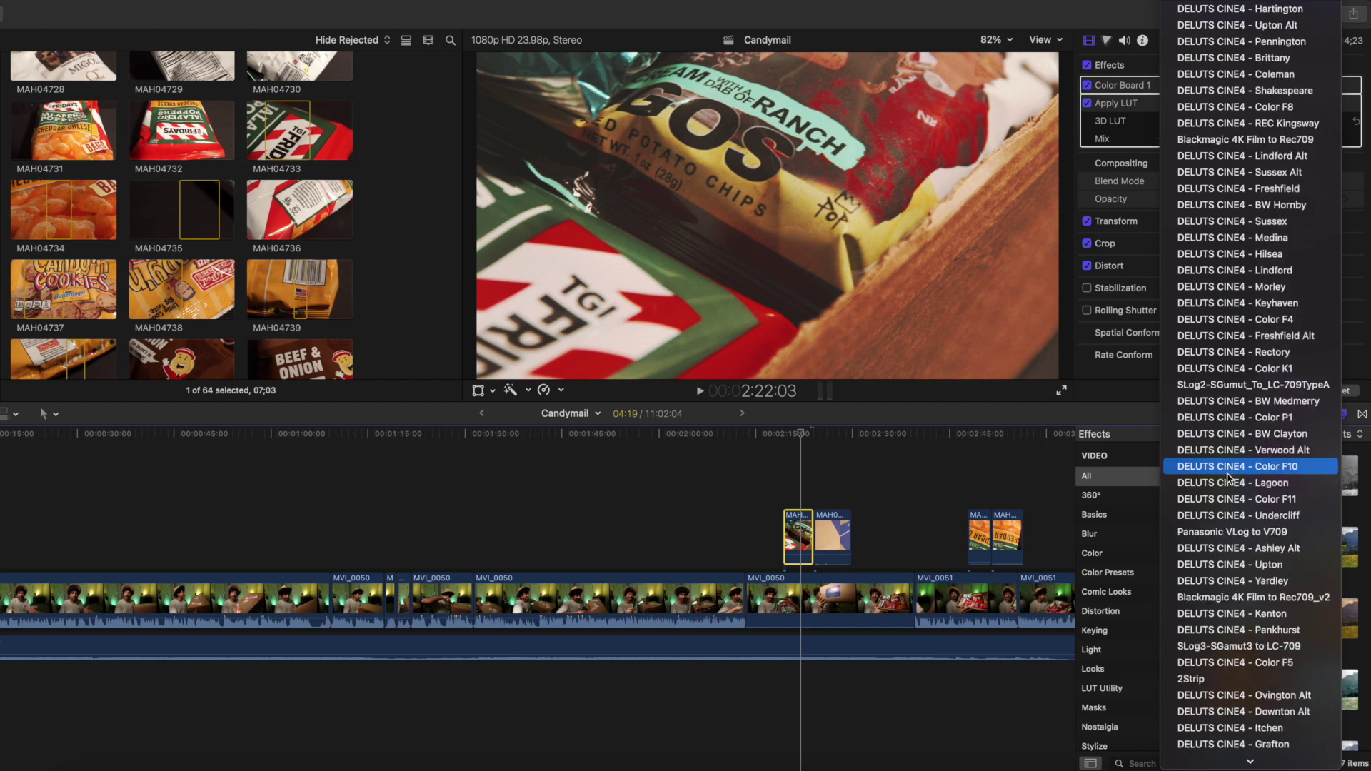
{"action": "scroll", "coordinate": [1235, 442], "scroll_direction": "down", "scroll_amount": 15}
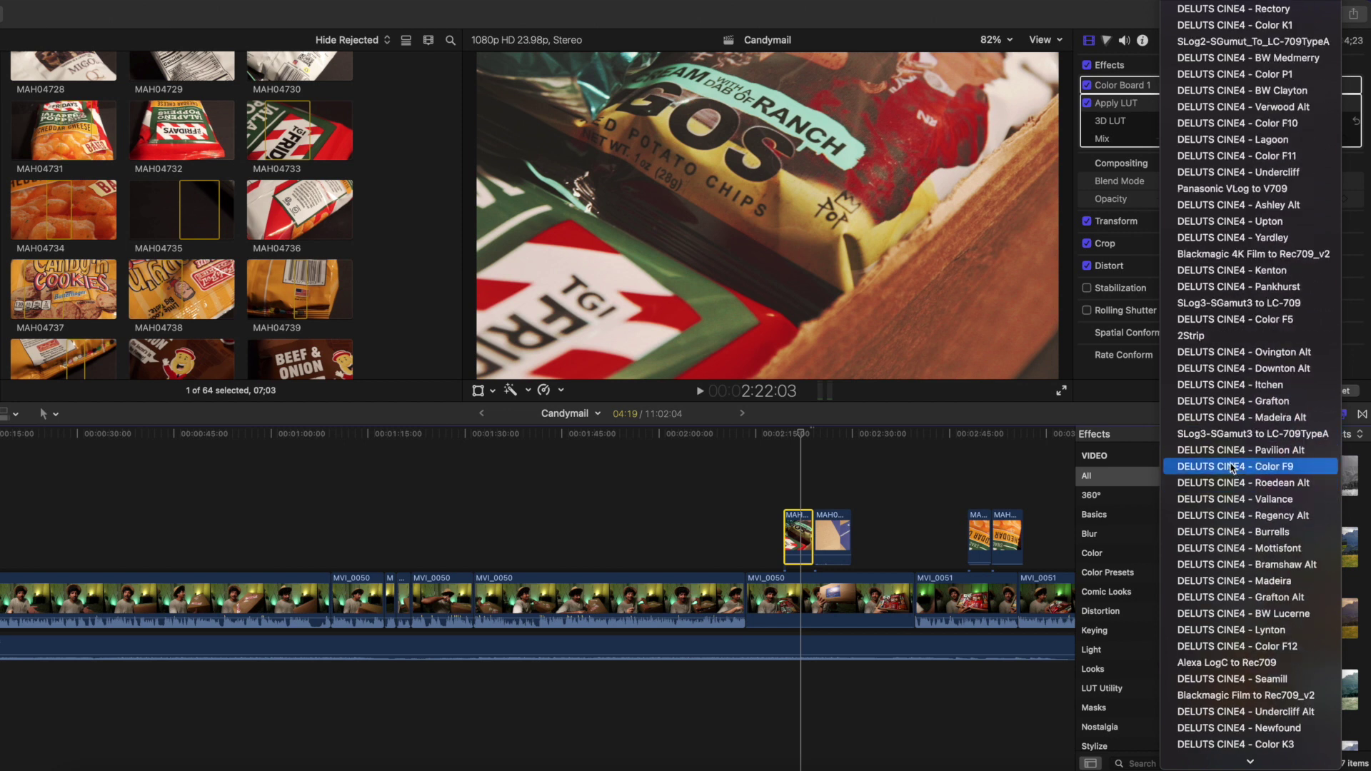
{"action": "scroll", "coordinate": [1225, 429], "scroll_direction": "down", "scroll_amount": 12}
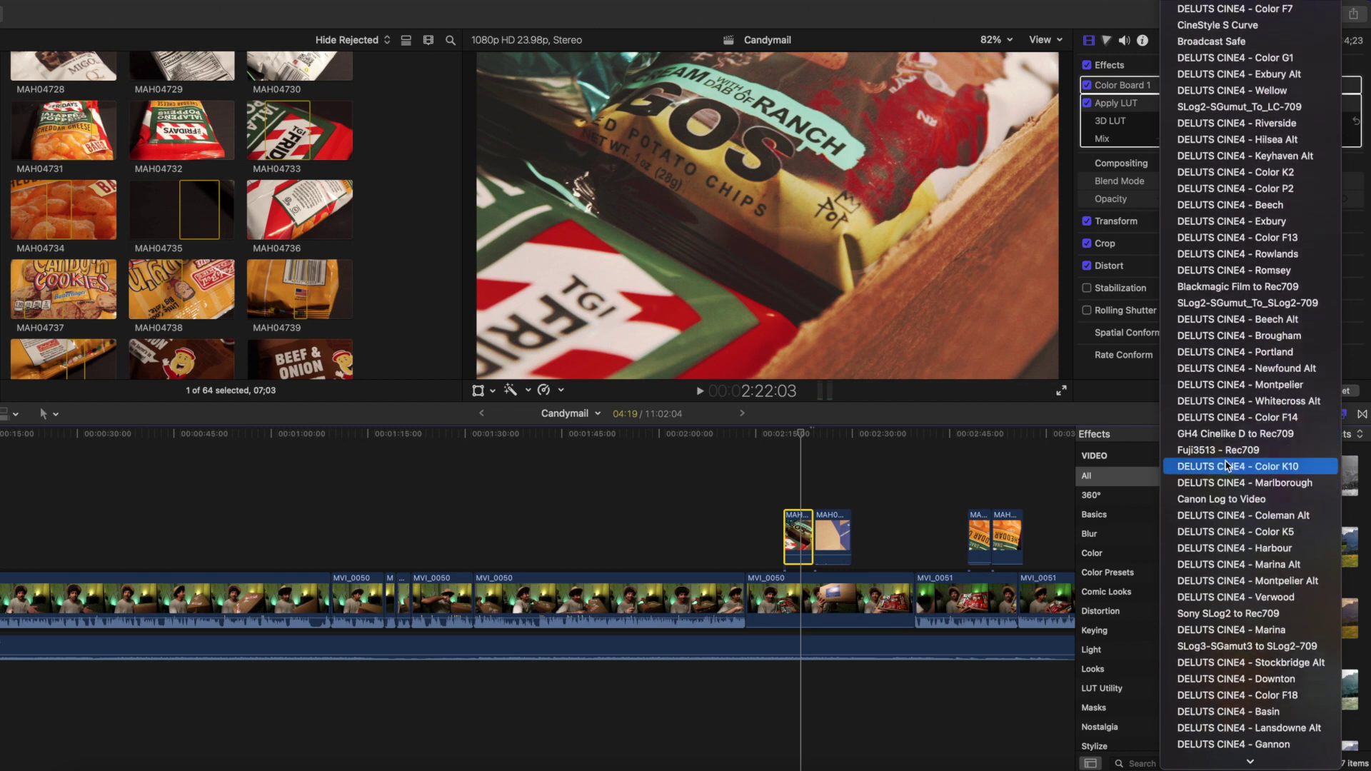
{"action": "scroll", "coordinate": [1227, 280], "scroll_direction": "up", "scroll_amount": 15}
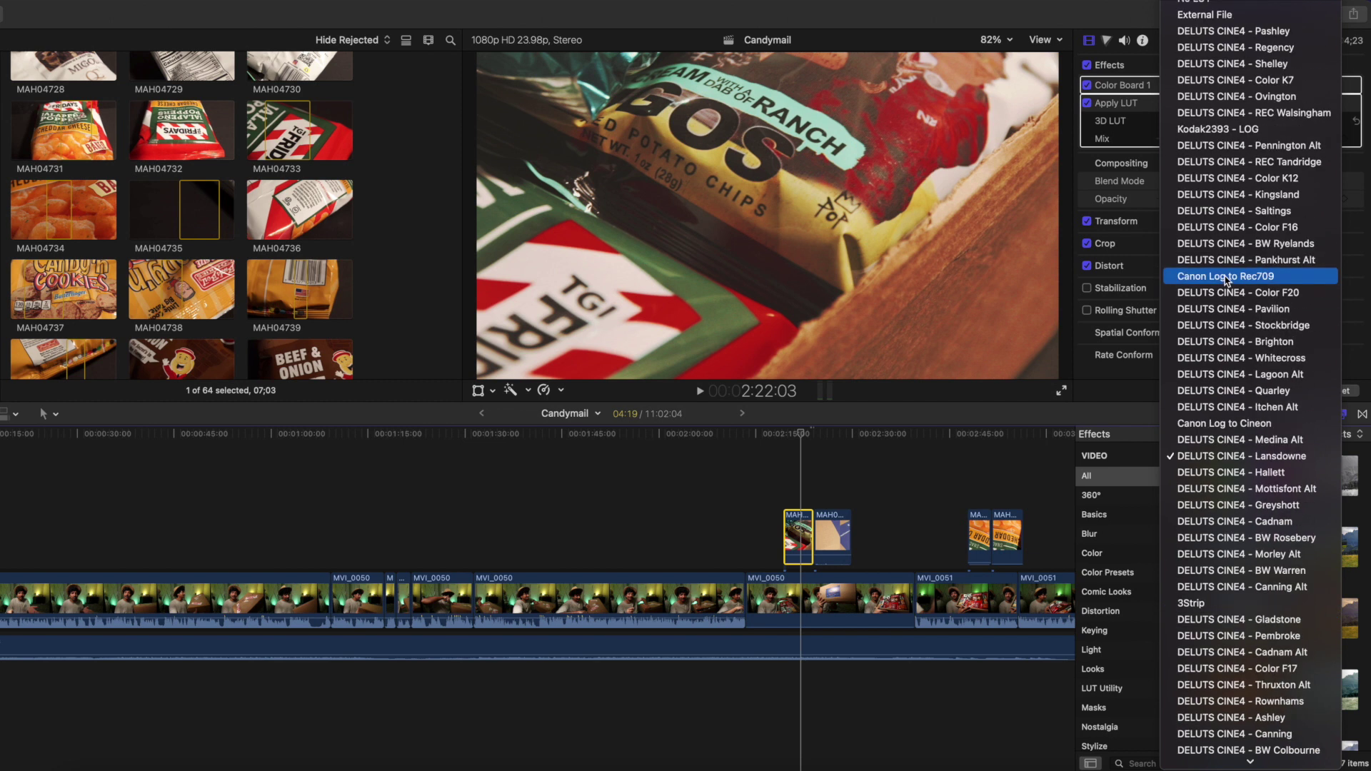
{"action": "left_click", "coordinate": [1221, 47]}
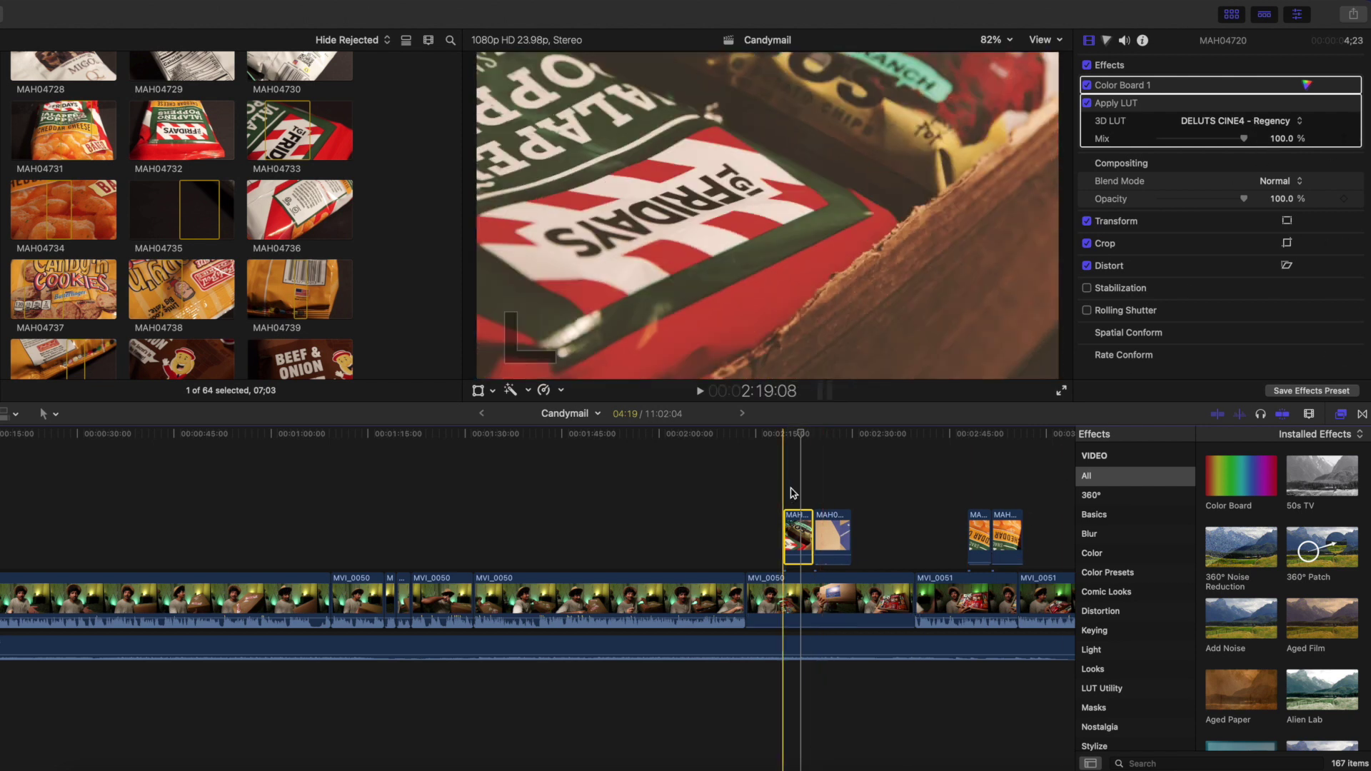
{"action": "key", "text": "space"}
{"action": "key", "text": "space"}
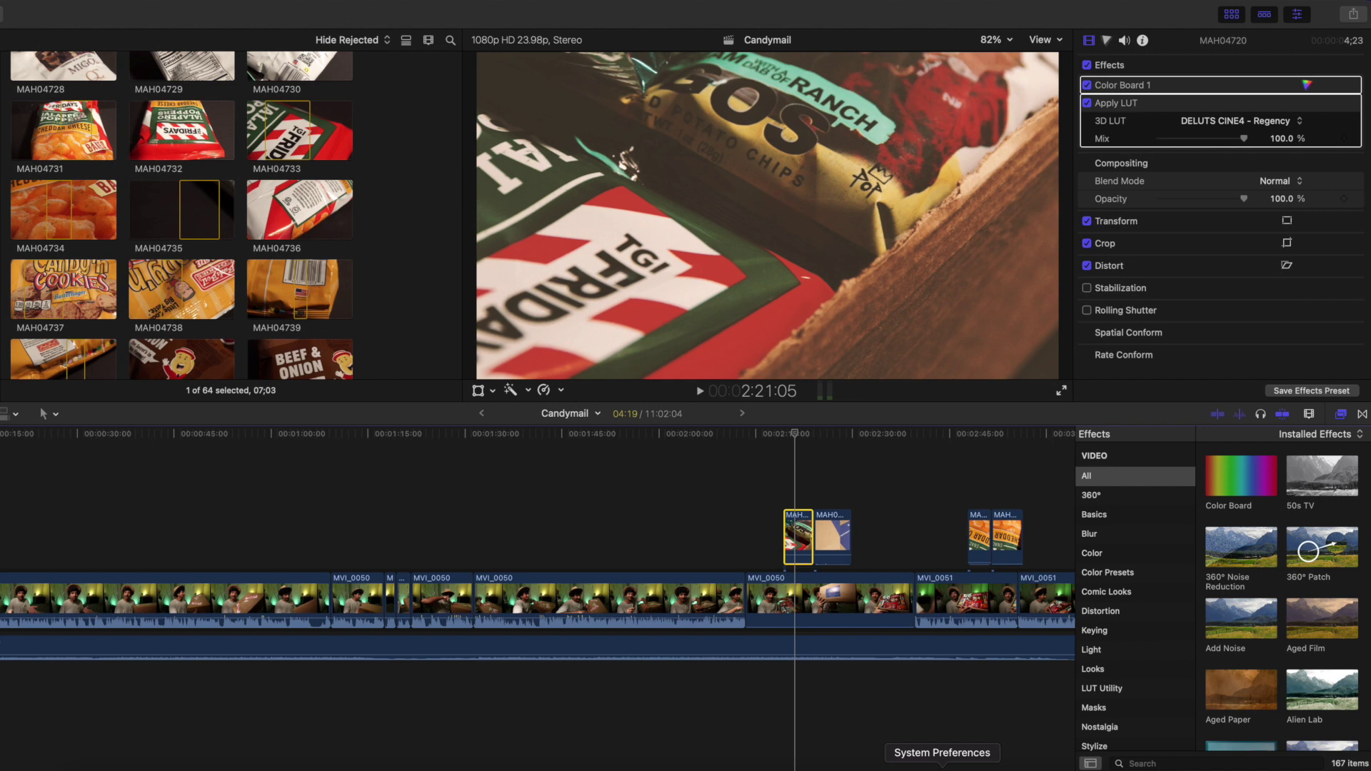
- Open the LUT Utility settings in System Preferences, review the installed LUTs and close the window
{"action": "left_click", "coordinate": [942, 766]}
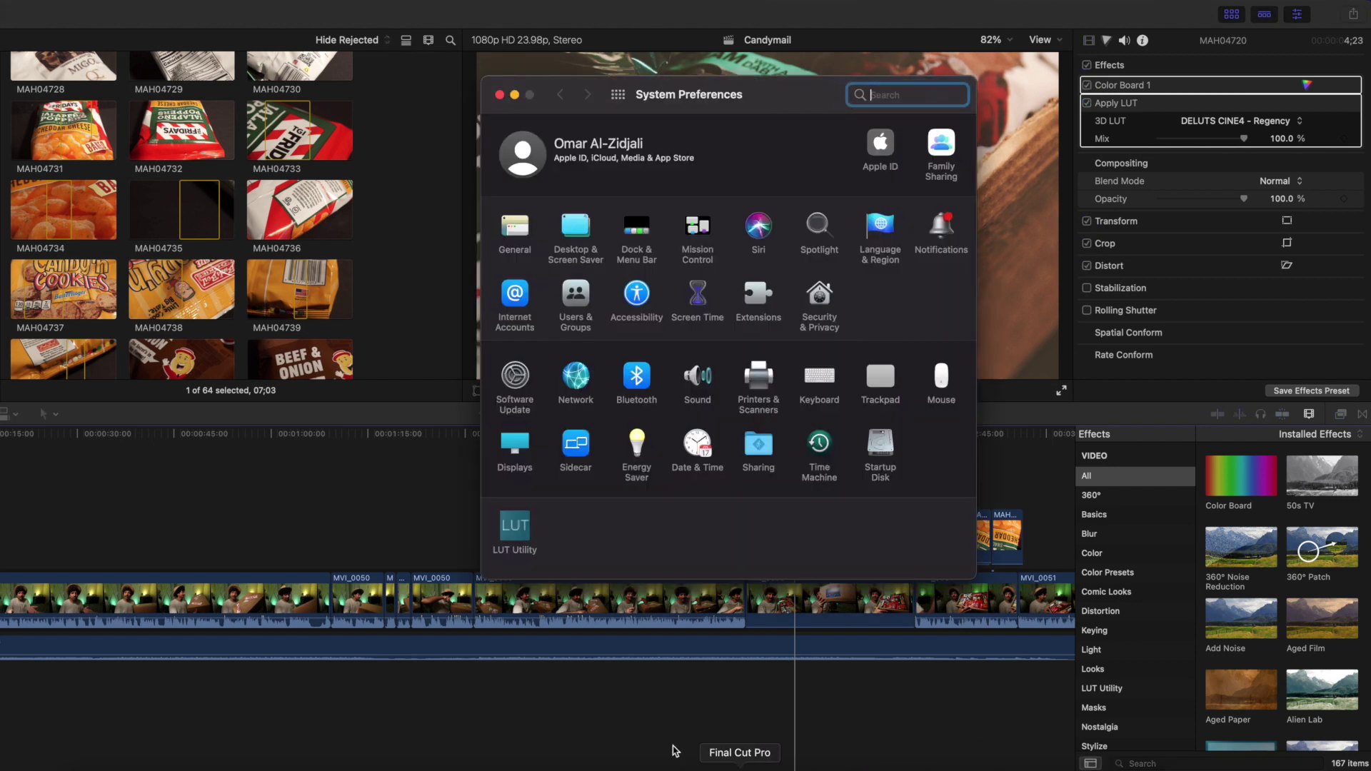
{"action": "left_click", "coordinate": [515, 528]}
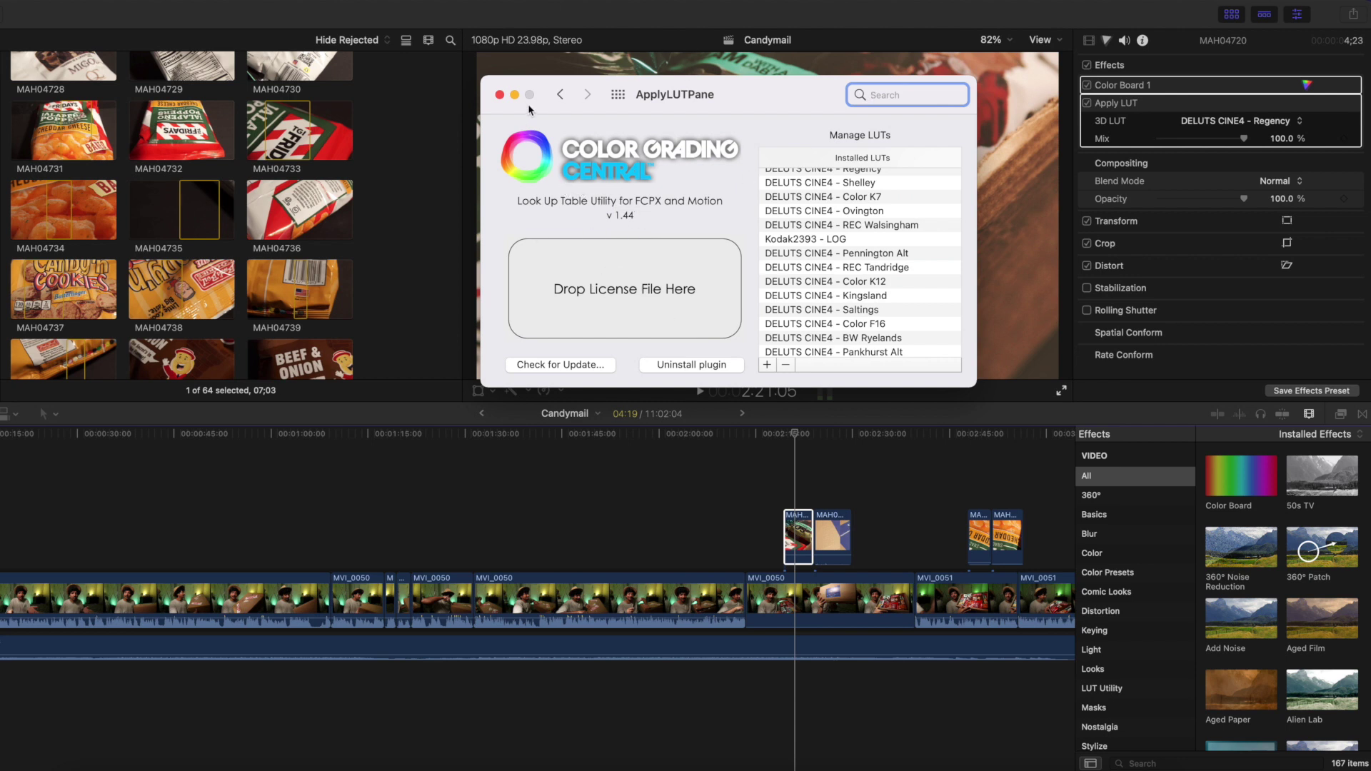
{"action": "left_click", "coordinate": [499, 94]}
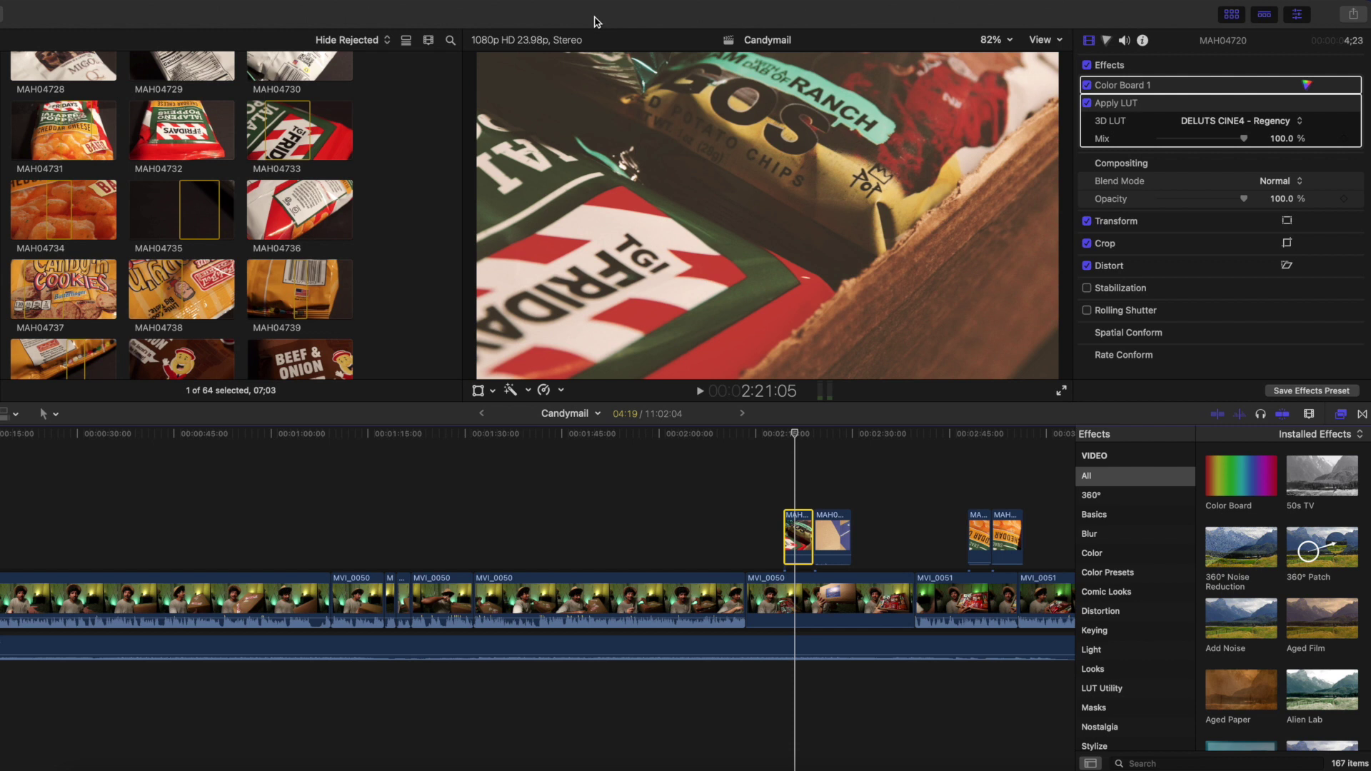